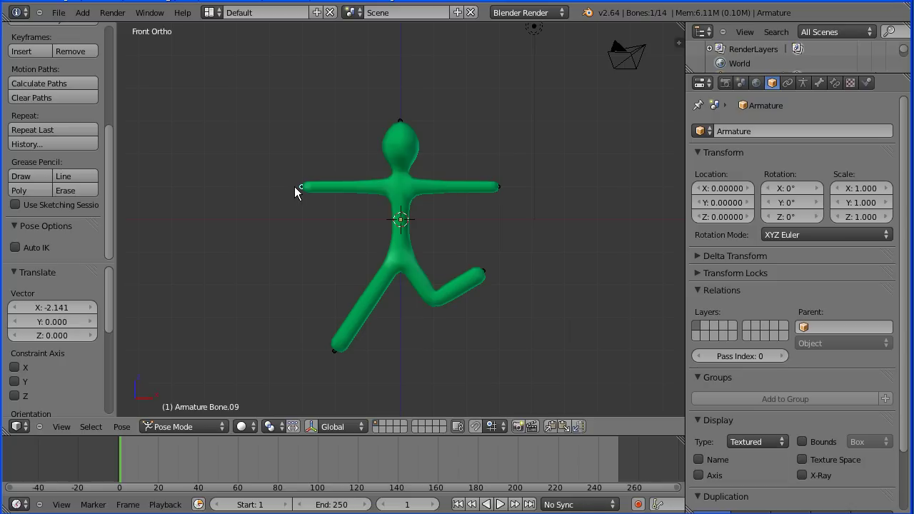
Move the left forearm bone to point upward and enable X-Ray to show the bones
{"action": "key", "text": "g"}
{"action": "left_click", "coordinate": [326, 127]}
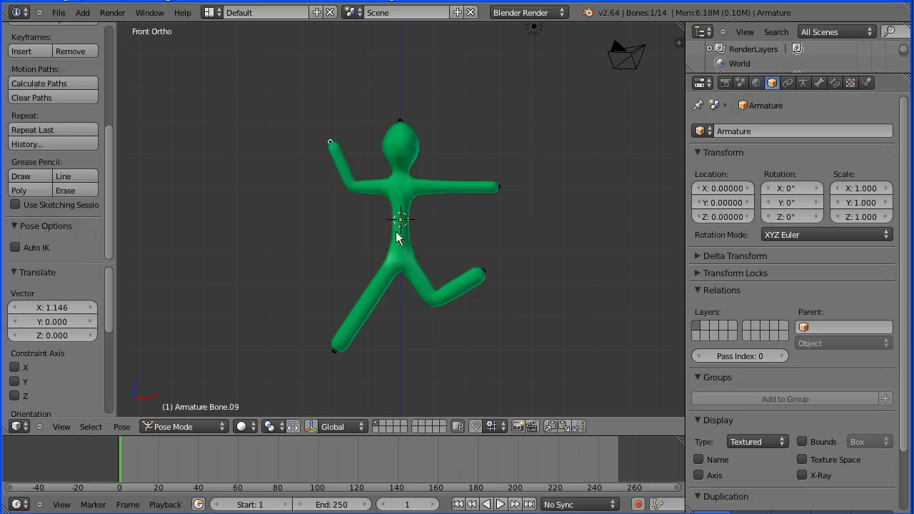
{"action": "left_click", "coordinate": [803, 475]}
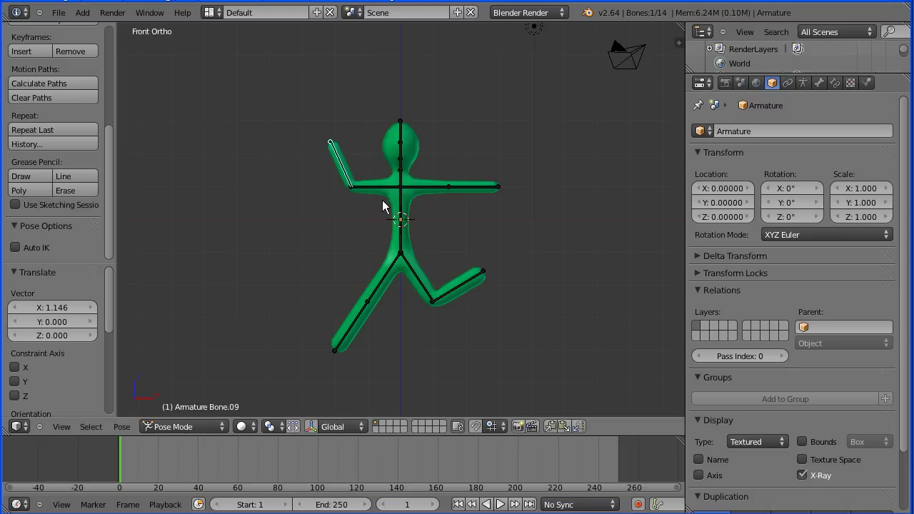
Rotate the right forearm bone up to vertical
{"action": "right_click", "coordinate": [469, 186]}
{"action": "key", "text": "r"}
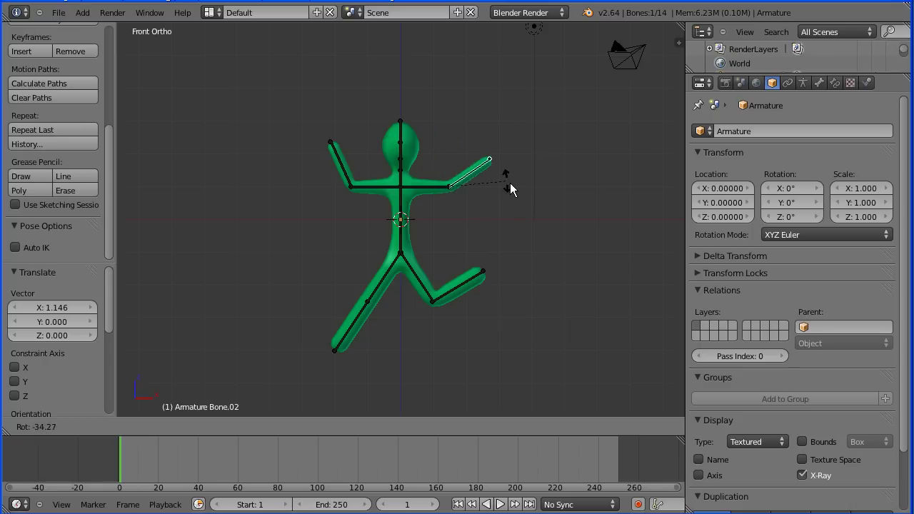
{"action": "left_click", "coordinate": [467, 132]}
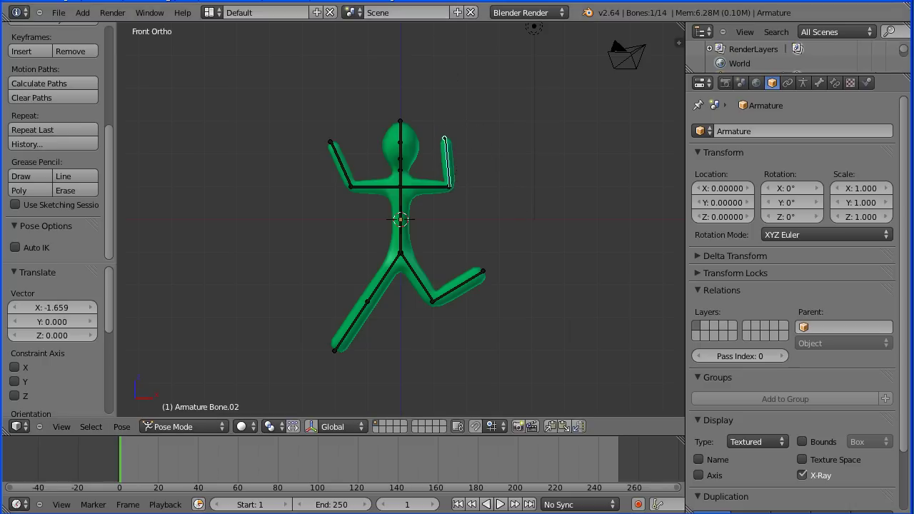
{"action": "key", "text": "ctrl+z"}
Reload the start-up file to get the default cube scene
{"action": "left_click", "coordinate": [67, 17]}
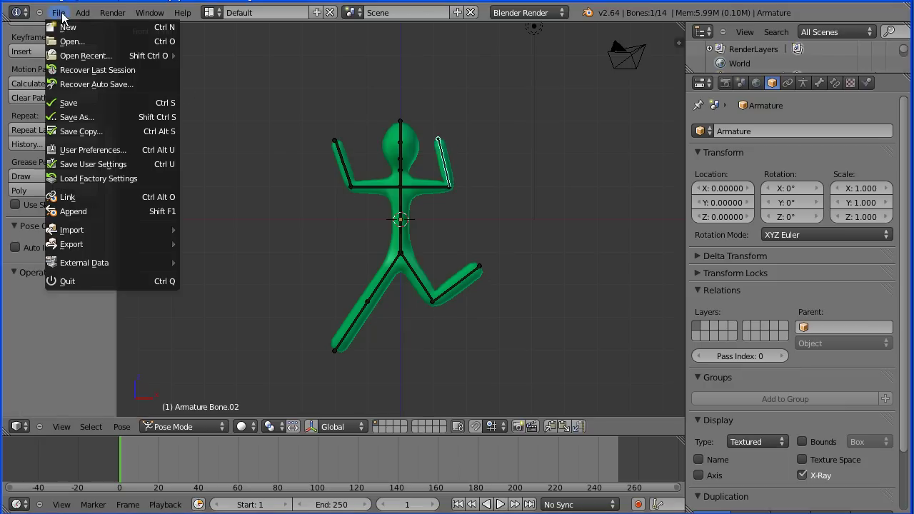
{"action": "left_click", "coordinate": [64, 29]}
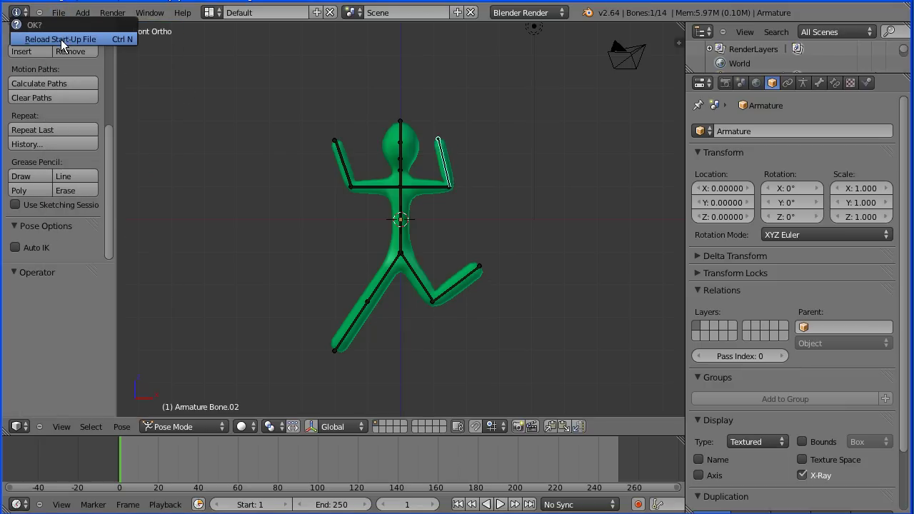
{"action": "left_click", "coordinate": [60, 39]}
Switch the viewport to an orthographic front view
{"action": "left_click", "coordinate": [71, 430]}
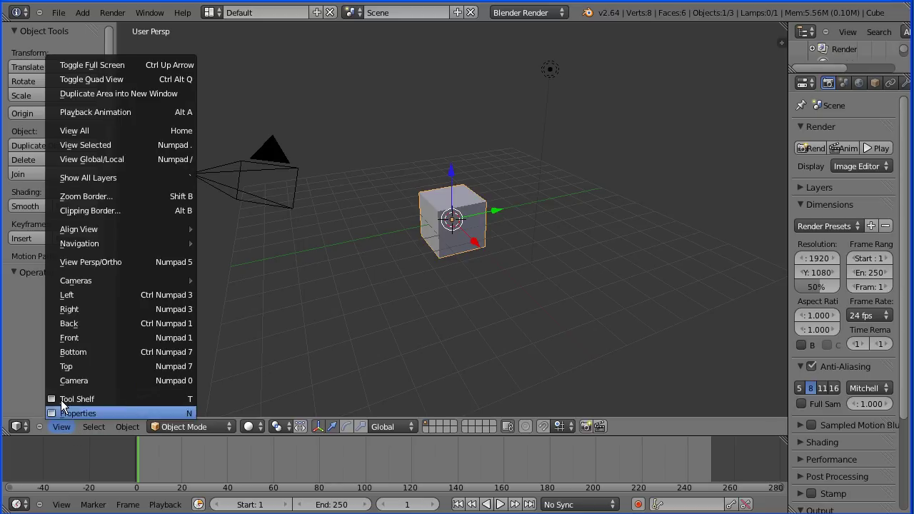
{"action": "left_click", "coordinate": [146, 261]}
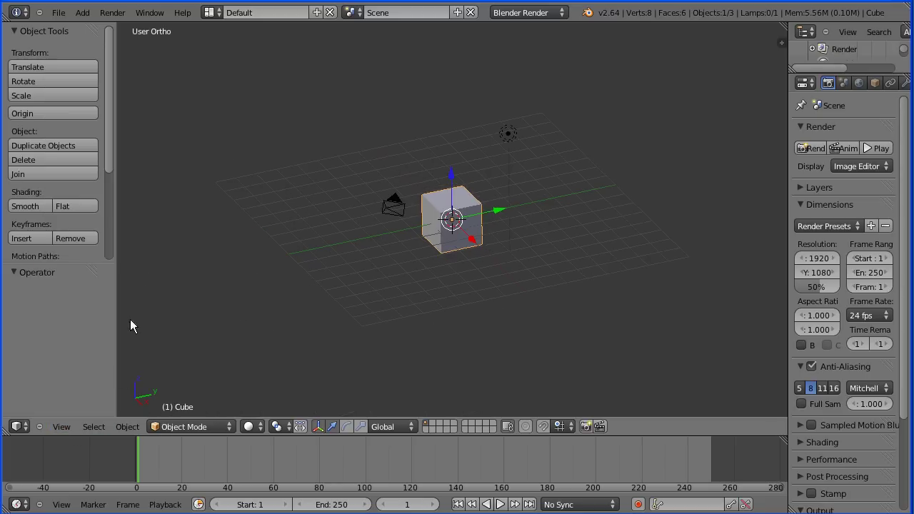
{"action": "left_click", "coordinate": [63, 426]}
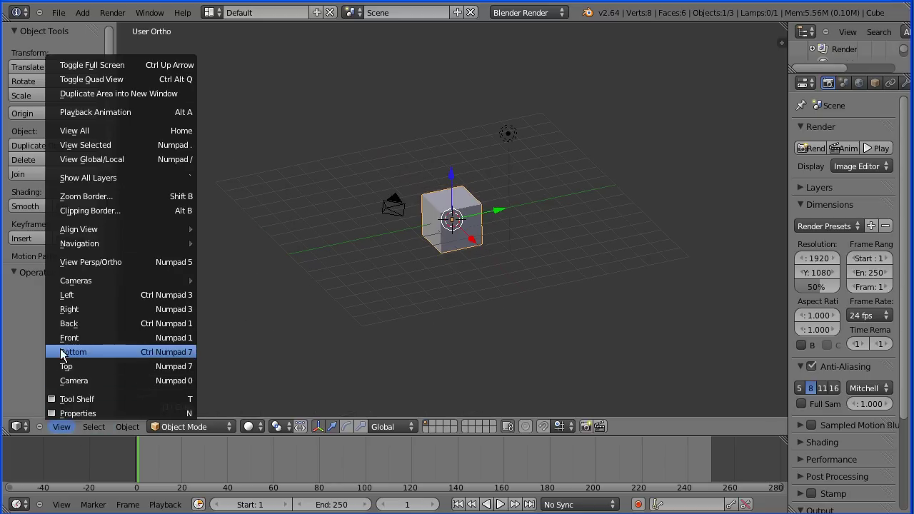
{"action": "left_click", "coordinate": [111, 341]}
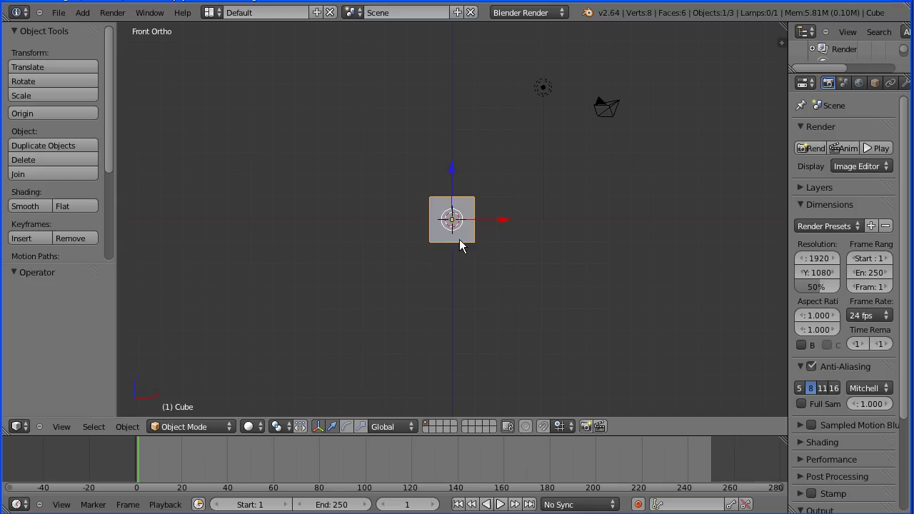
Scale the cube by 6 along the Z axis
{"action": "key", "text": "s"}
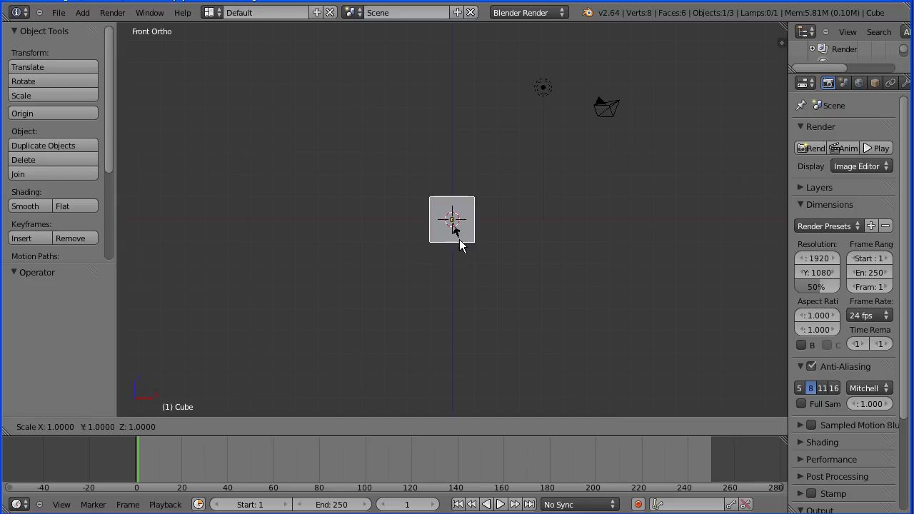
{"action": "key", "text": "z"}
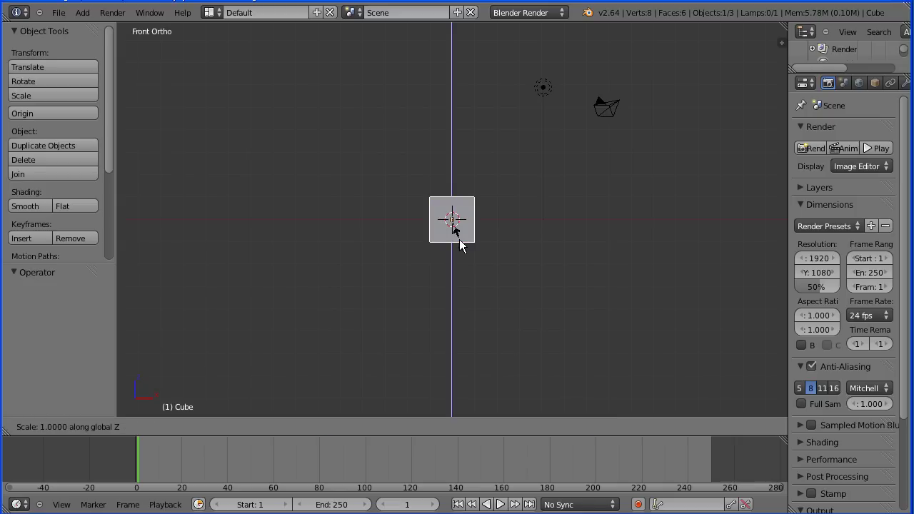
{"action": "type", "text": "6"}
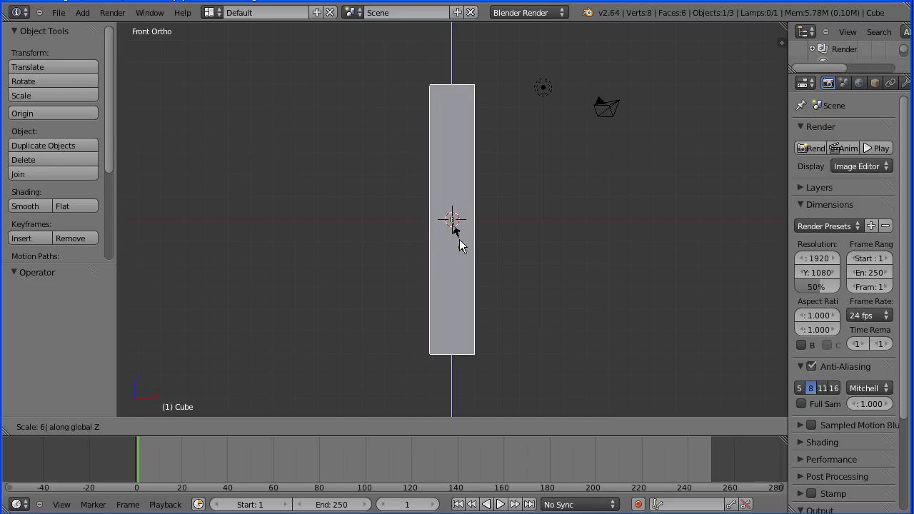
{"action": "key", "text": "Return"}
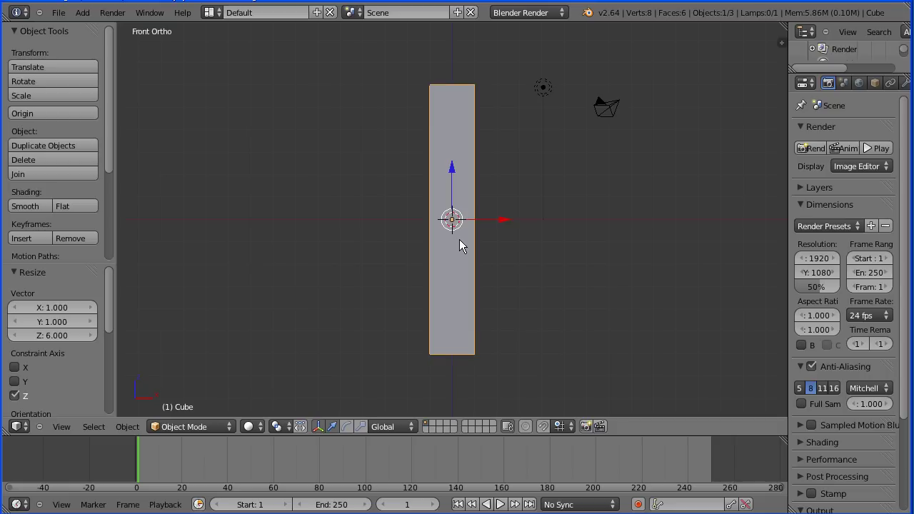
In Edit Mode, add six evenly spaced horizontal loop cuts to the cube
{"action": "left_click", "coordinate": [194, 426]}
{"action": "left_click", "coordinate": [207, 400]}
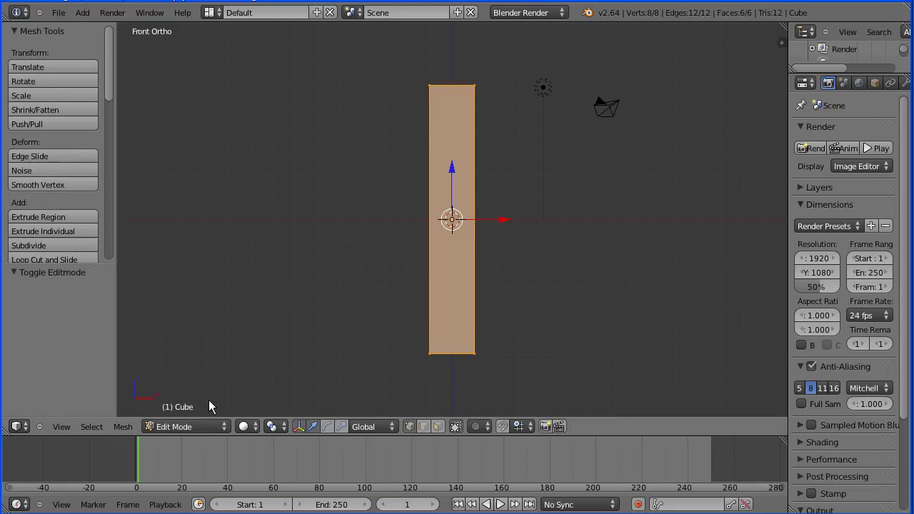
{"action": "left_click", "coordinate": [44, 260]}
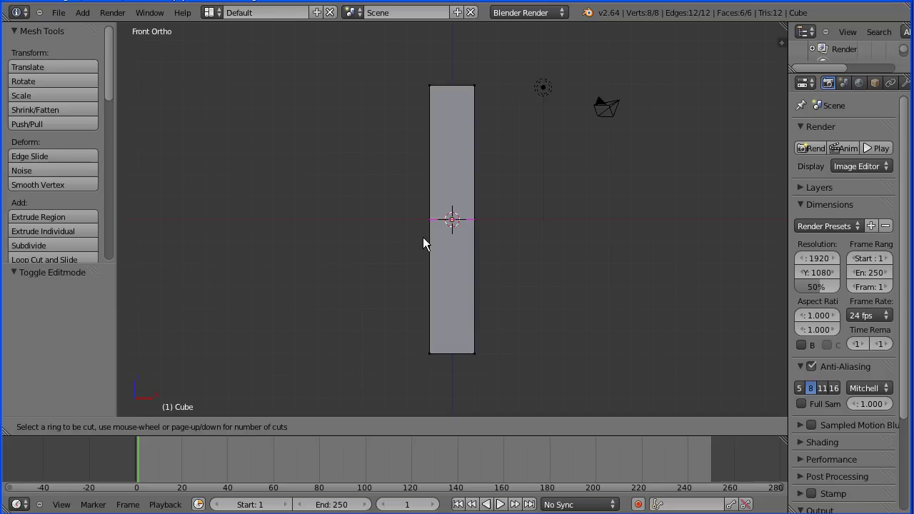
{"action": "scroll", "coordinate": [422, 237], "scroll_direction": "up", "scroll_amount": 2}
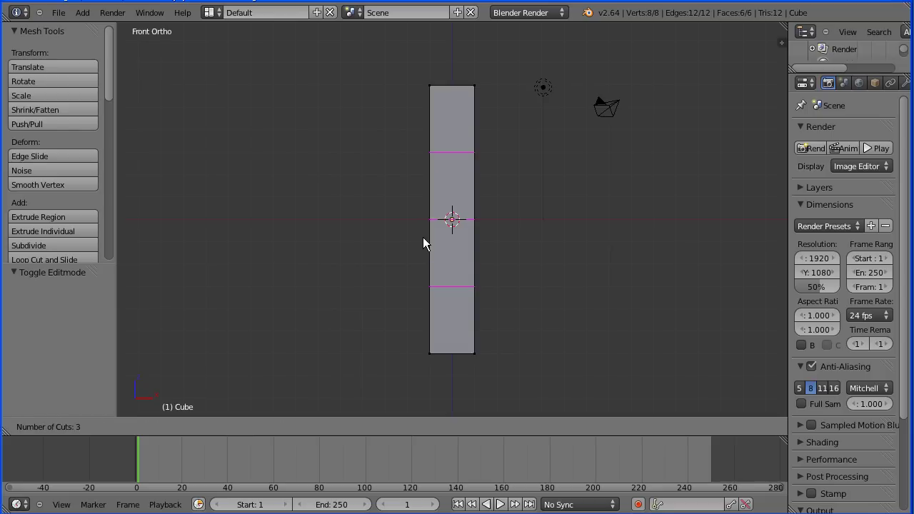
{"action": "scroll", "coordinate": [423, 237], "scroll_direction": "up", "scroll_amount": 3}
{"action": "left_click", "coordinate": [423, 237]}
{"action": "right_click", "coordinate": [423, 237]}
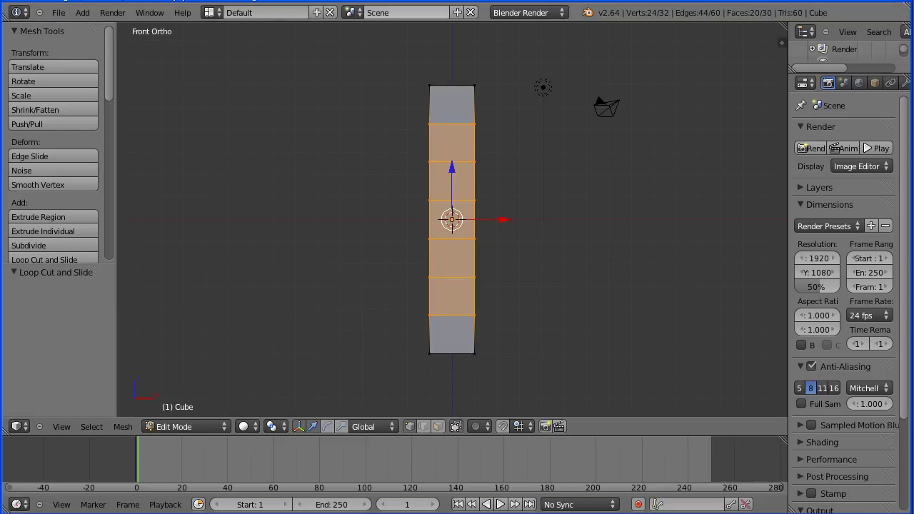
{"action": "key", "text": "Tab"}
{"action": "key", "text": "Tab"}
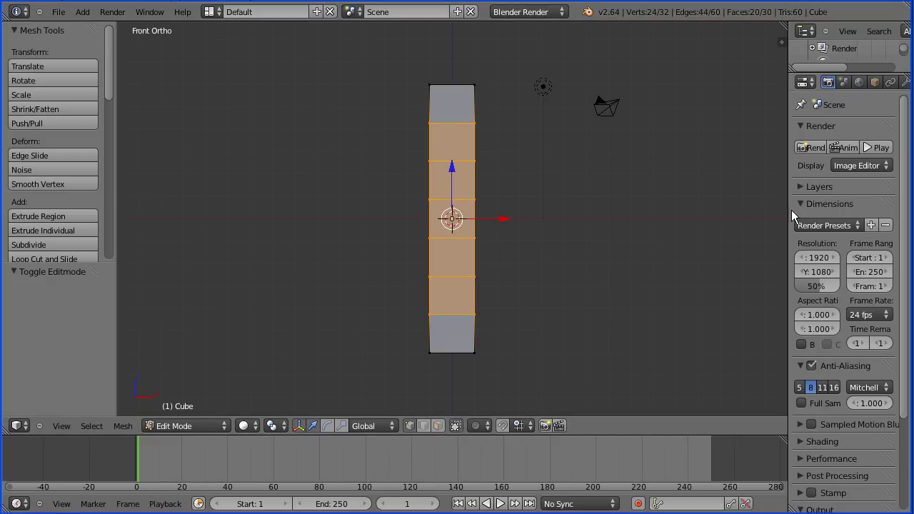
Add a Subdivision Surface modifier to the cube with viewport subdivisions at 3
{"action": "left_click_drag", "start_coordinate": [788, 210], "coordinate": [708, 214]}
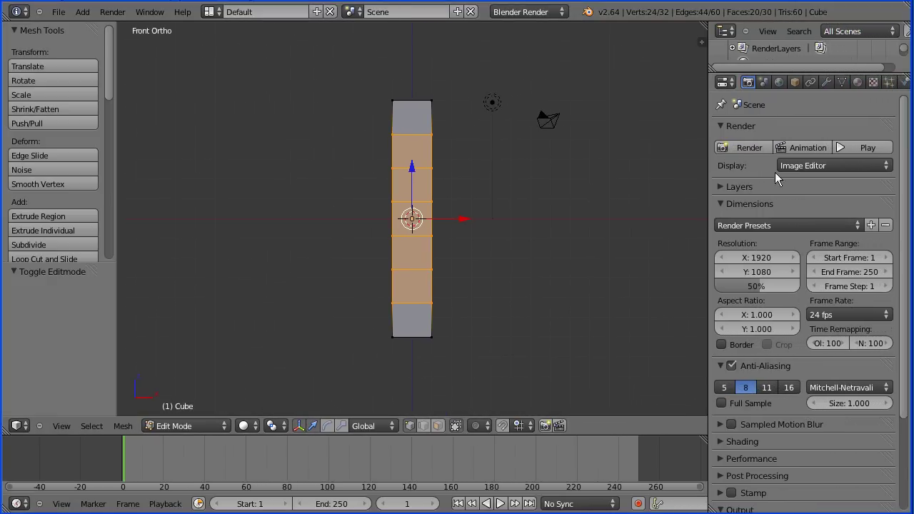
{"action": "left_click", "coordinate": [825, 82]}
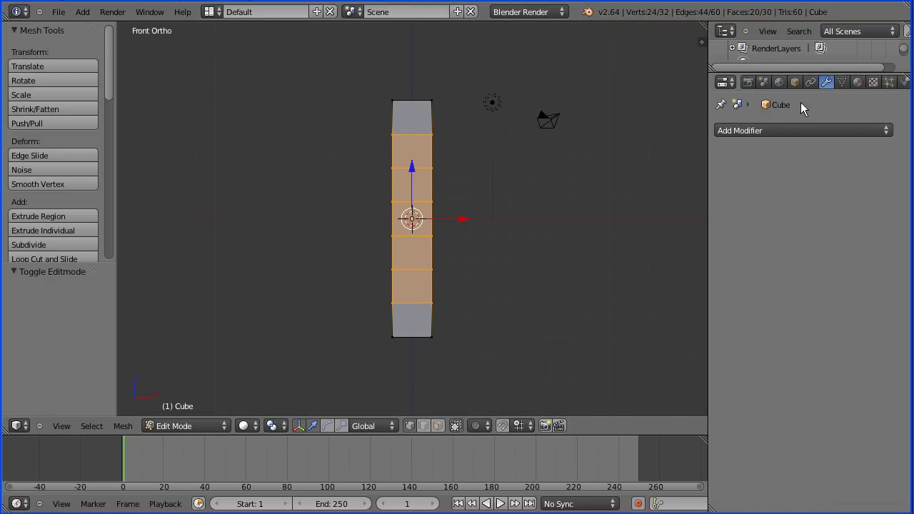
{"action": "left_click", "coordinate": [782, 130]}
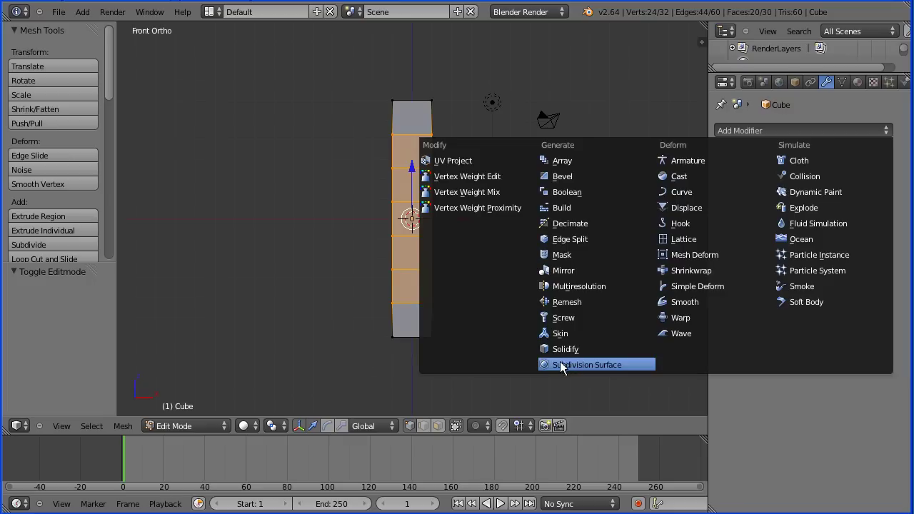
{"action": "left_click", "coordinate": [631, 364]}
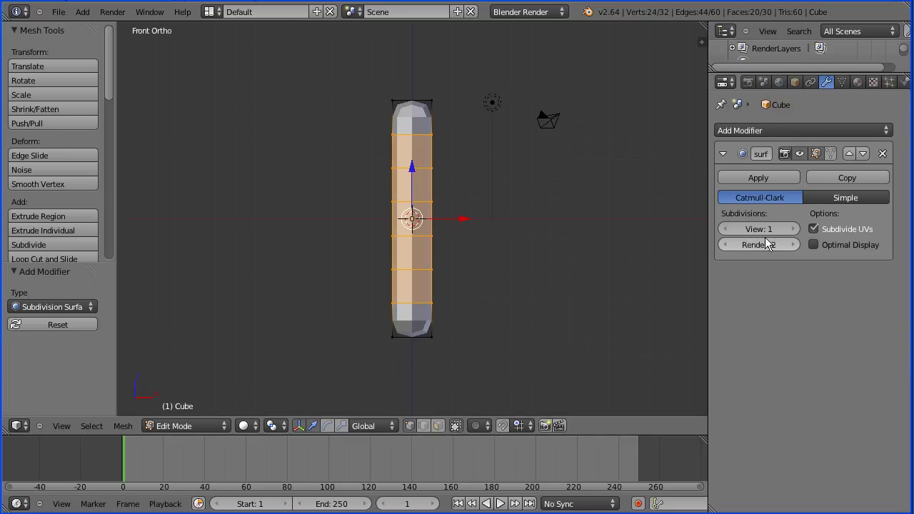
{"action": "left_click", "coordinate": [793, 232]}
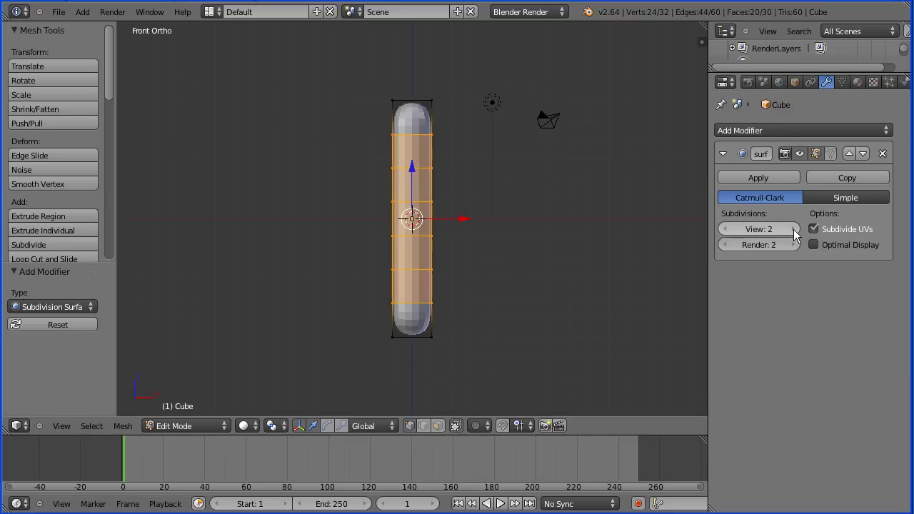
{"action": "scroll", "coordinate": [487, 226], "scroll_direction": "up", "scroll_amount": 2}
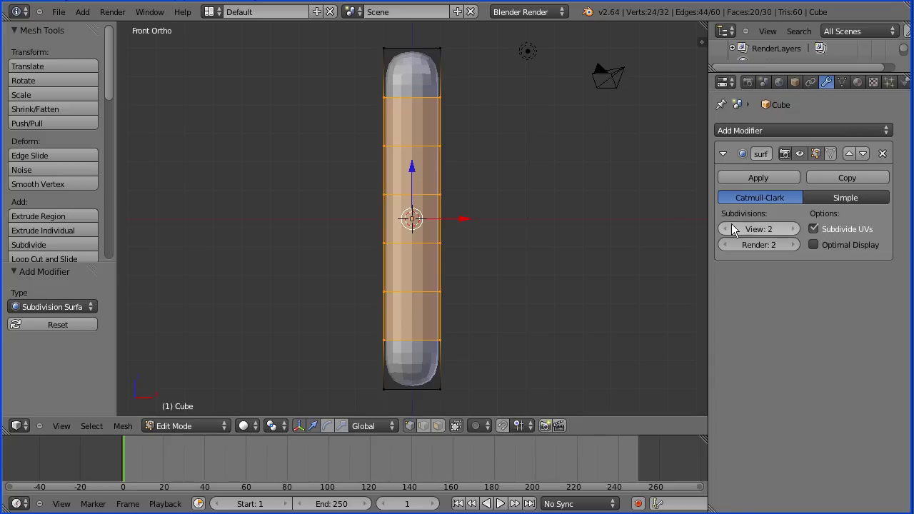
{"action": "left_click", "coordinate": [793, 229]}
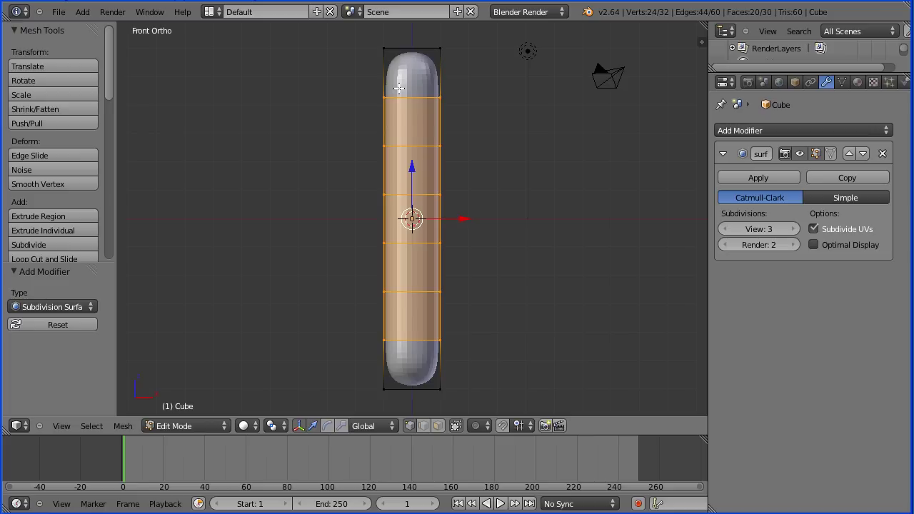
{"action": "key", "text": "Tab"}
{"action": "key", "text": "Tab"}
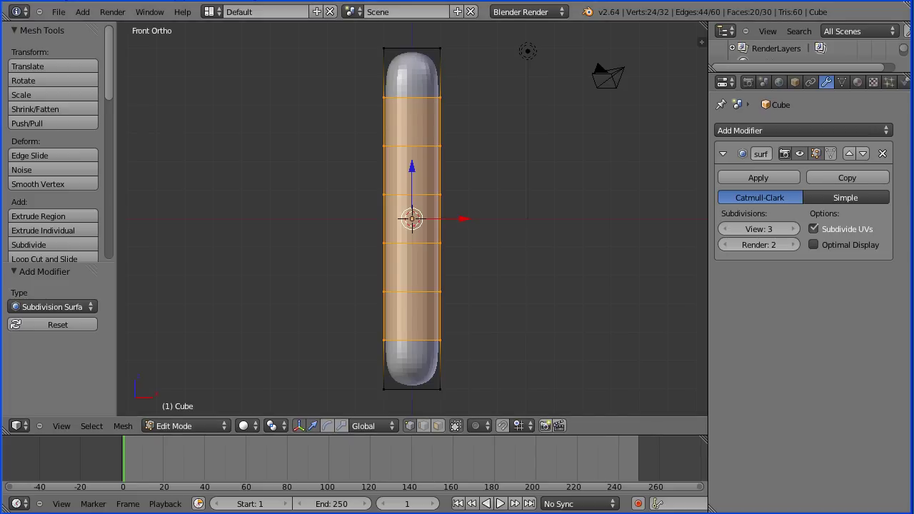
Add edge loops slid against the tube's top and bottom ends, then return to Object Mode
{"action": "left_click", "coordinate": [86, 258]}
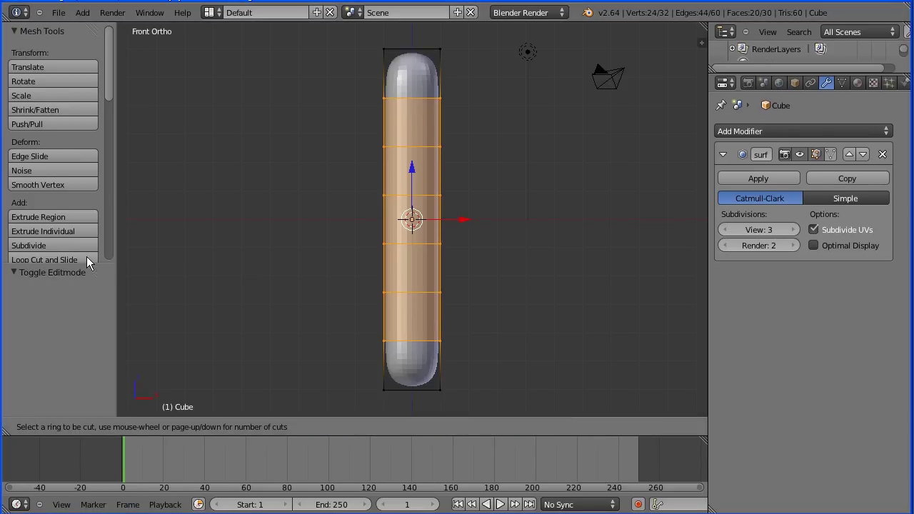
{"action": "left_click", "coordinate": [383, 74]}
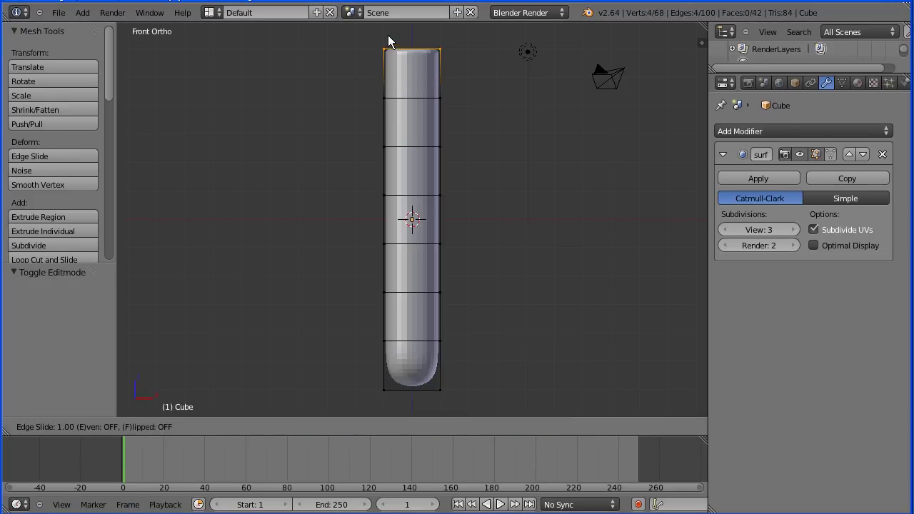
{"action": "left_click", "coordinate": [389, 36]}
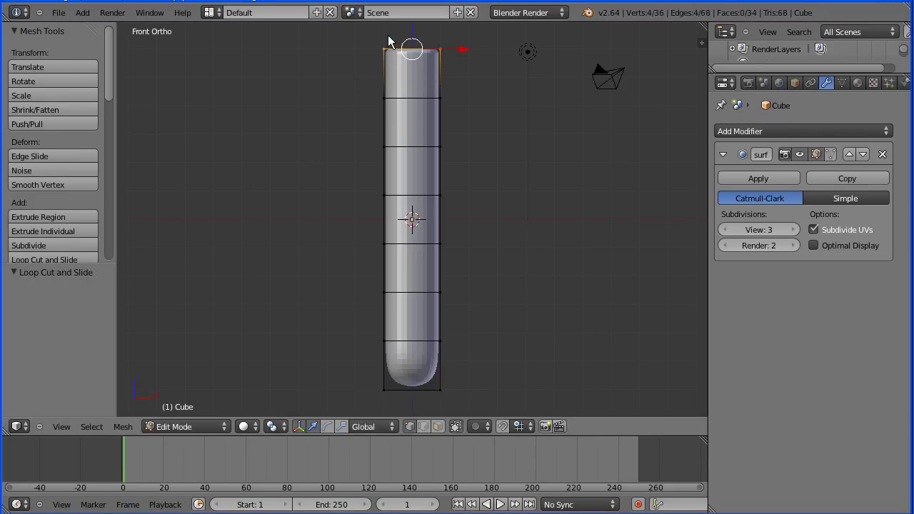
{"action": "left_click", "coordinate": [80, 259]}
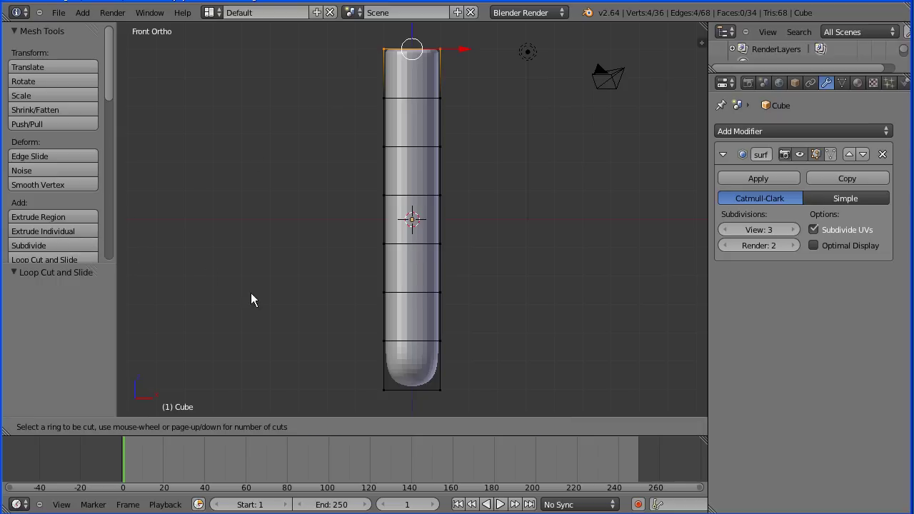
{"action": "left_click", "coordinate": [383, 367]}
{"action": "left_click", "coordinate": [389, 407]}
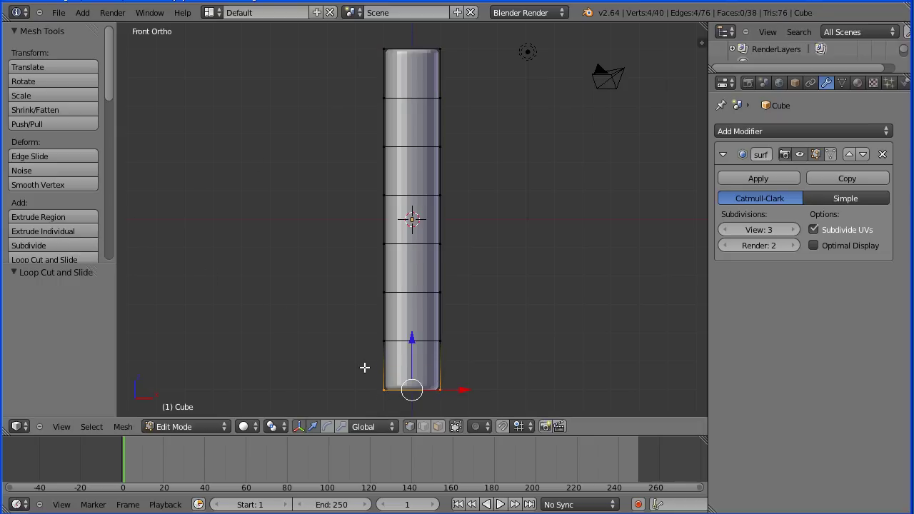
{"action": "left_click", "coordinate": [193, 427]}
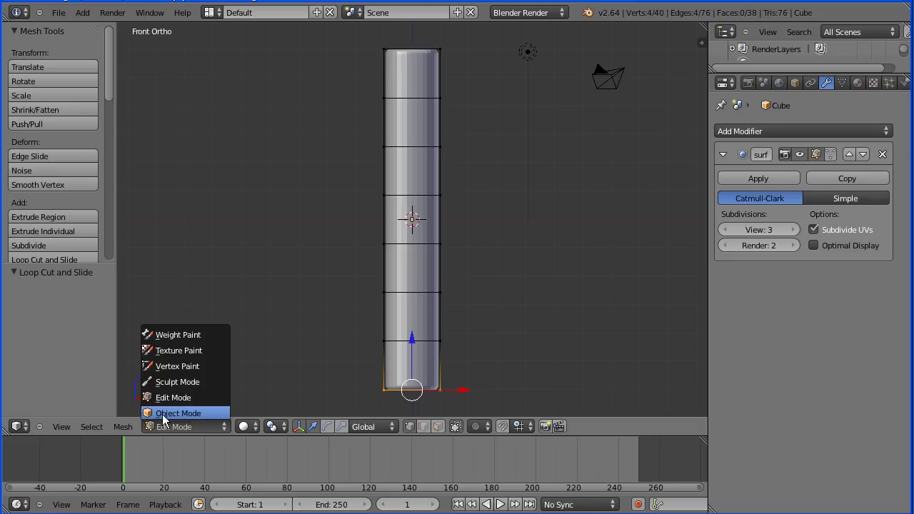
{"action": "left_click", "coordinate": [211, 413]}
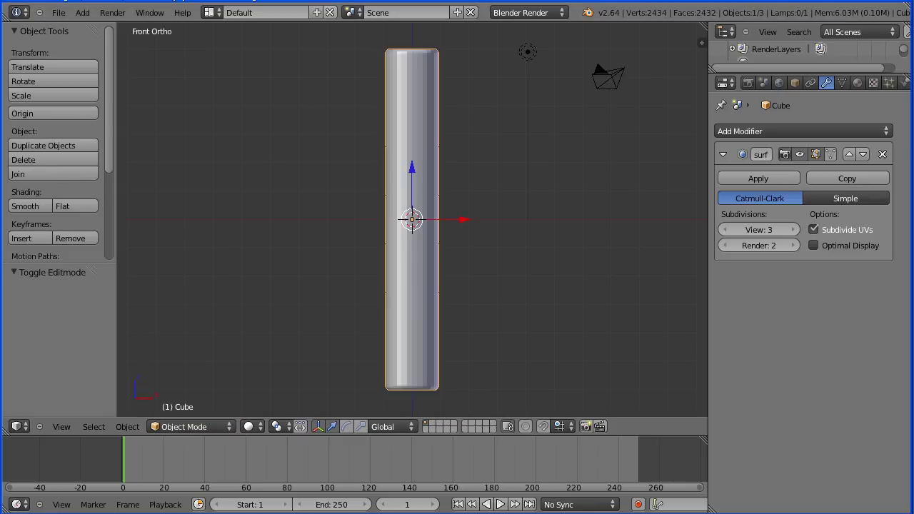
Add a single-bone armature and enable X-Ray to see it through the tube
{"action": "left_click", "coordinate": [84, 13]}
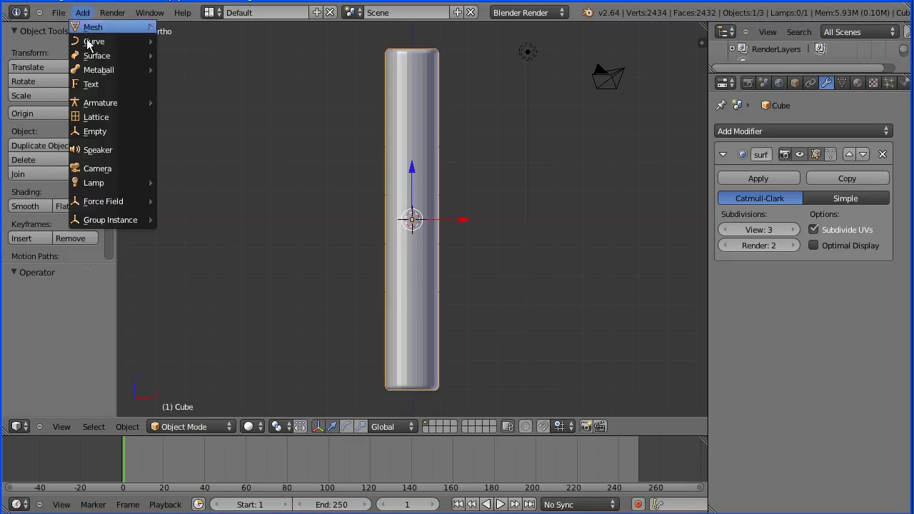
{"action": "mouse_move", "coordinate": [119, 100]}
{"action": "left_click", "coordinate": [222, 103]}
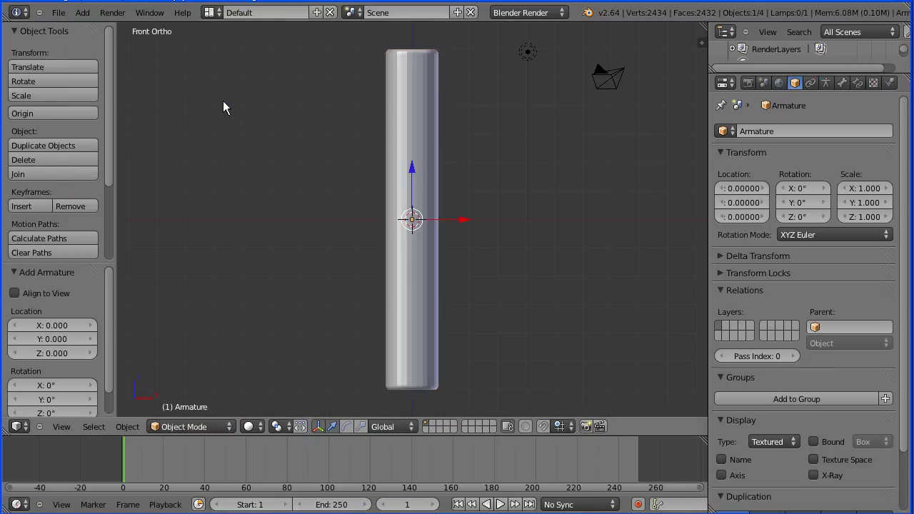
{"action": "left_click", "coordinate": [813, 475]}
Scale the bone by 6 and move it down 6 units along Z
{"action": "key", "text": "s"}
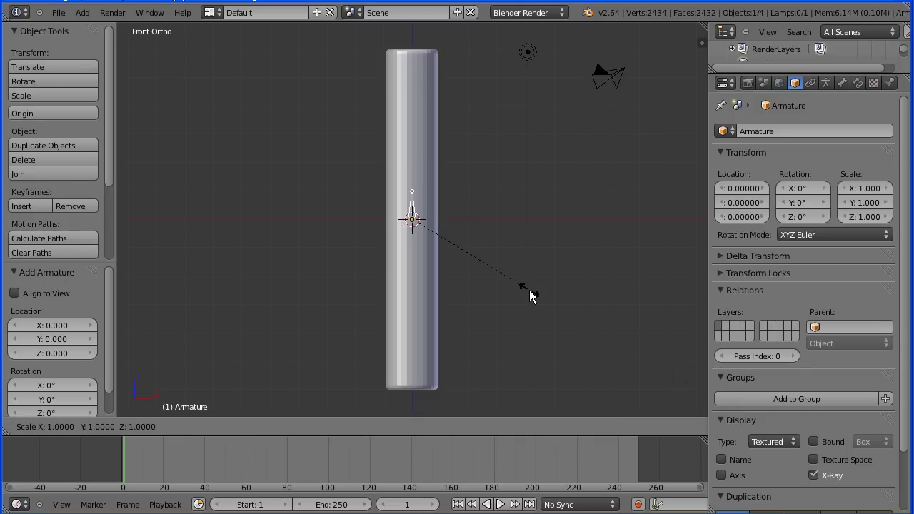
{"action": "type", "text": "6"}
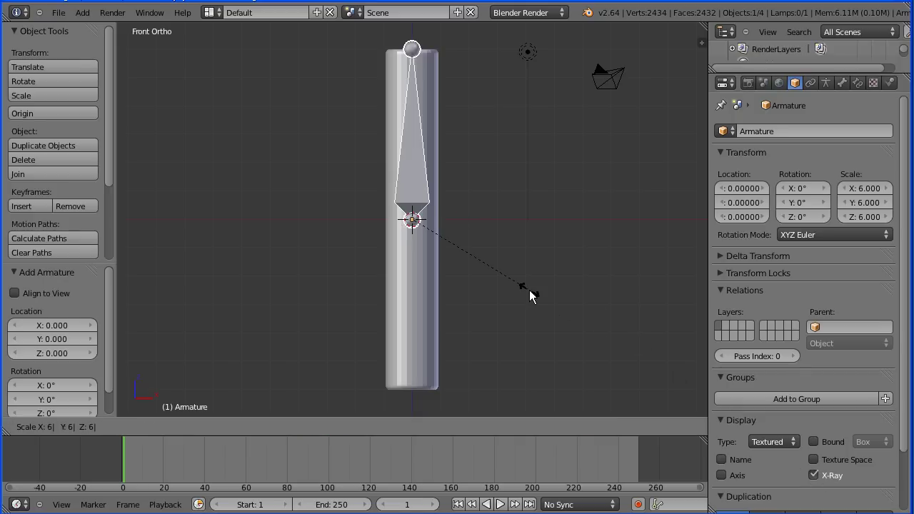
{"action": "key", "text": "Return"}
{"action": "key", "text": "g"}
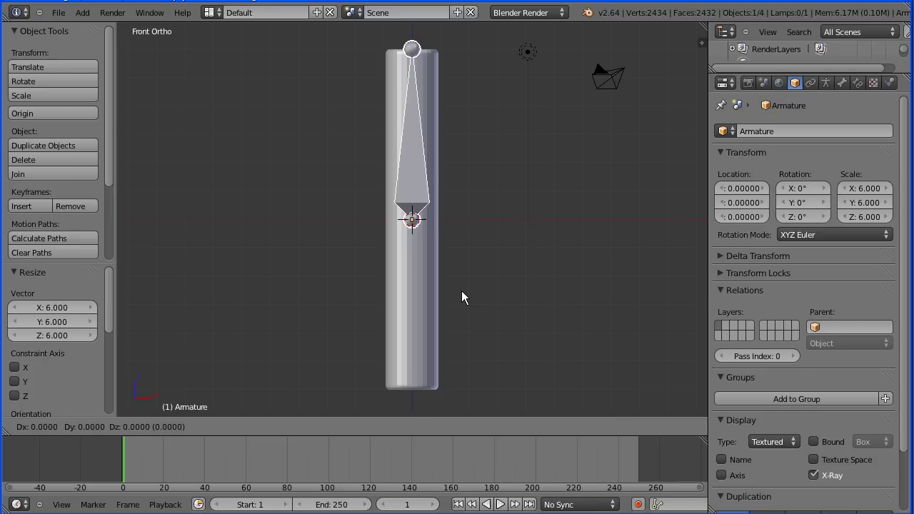
{"action": "key", "text": "z"}
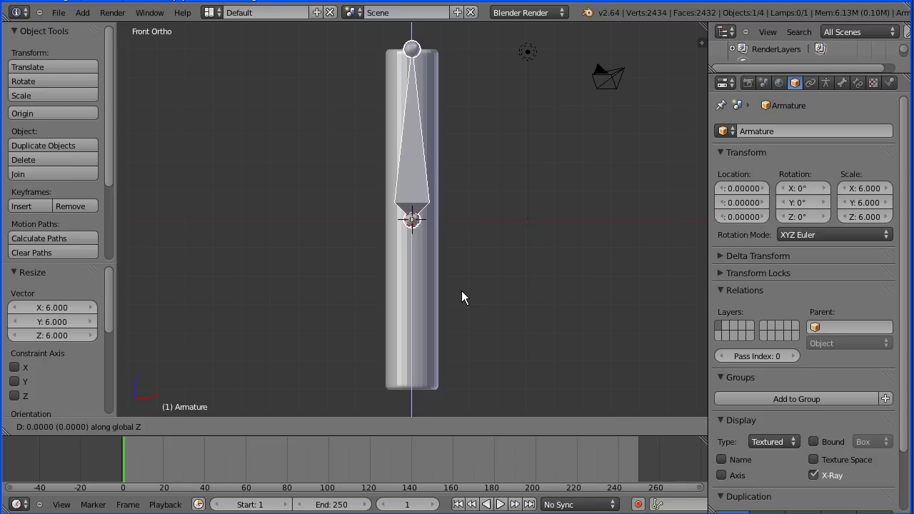
{"action": "type", "text": "-6"}
{"action": "key", "text": "Return"}
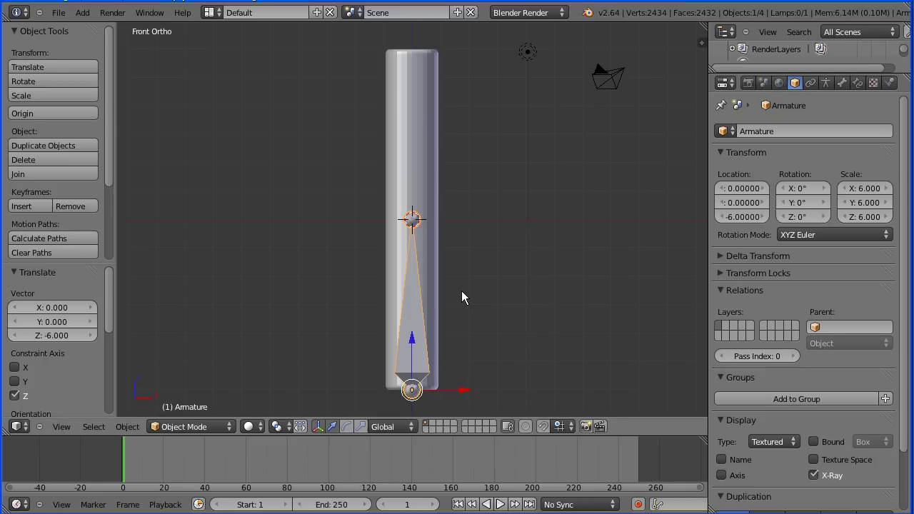
In armature Edit Mode, extrude a second bone 6 units straight up along Z
{"action": "left_click", "coordinate": [210, 426]}
{"action": "left_click", "coordinate": [213, 396]}
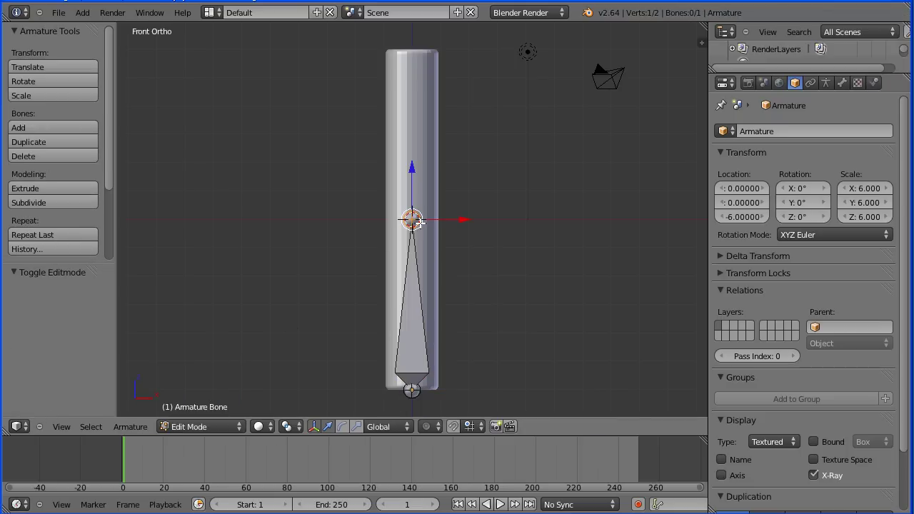
{"action": "key", "text": "e"}
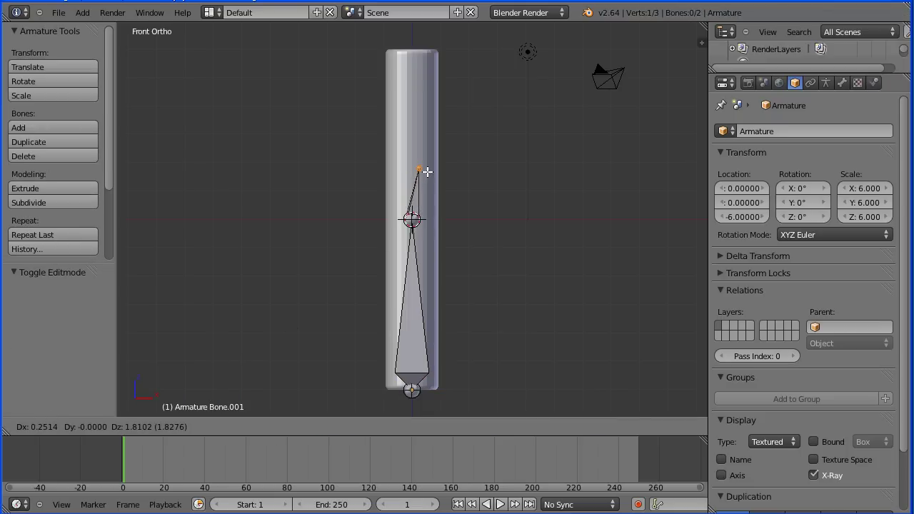
{"action": "key", "text": "z"}
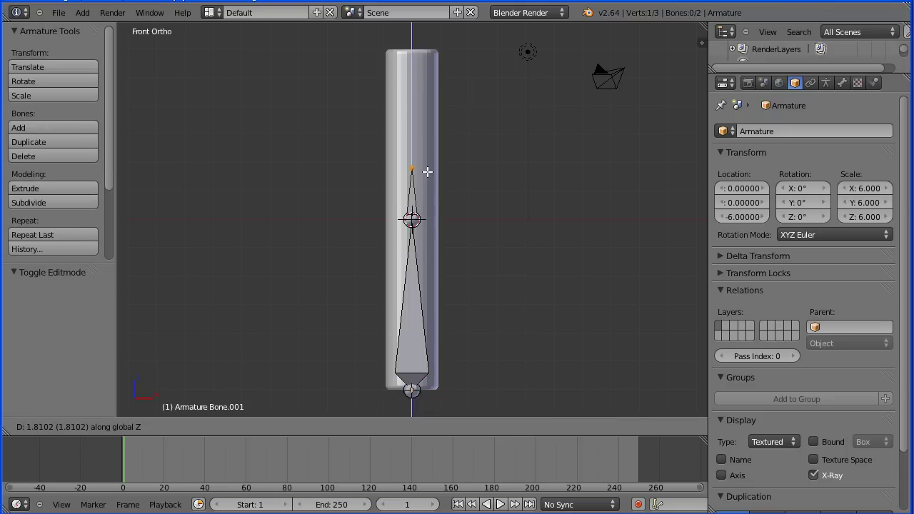
{"action": "type", "text": "6"}
{"action": "key", "text": "Return"}
{"action": "key", "text": "a"}
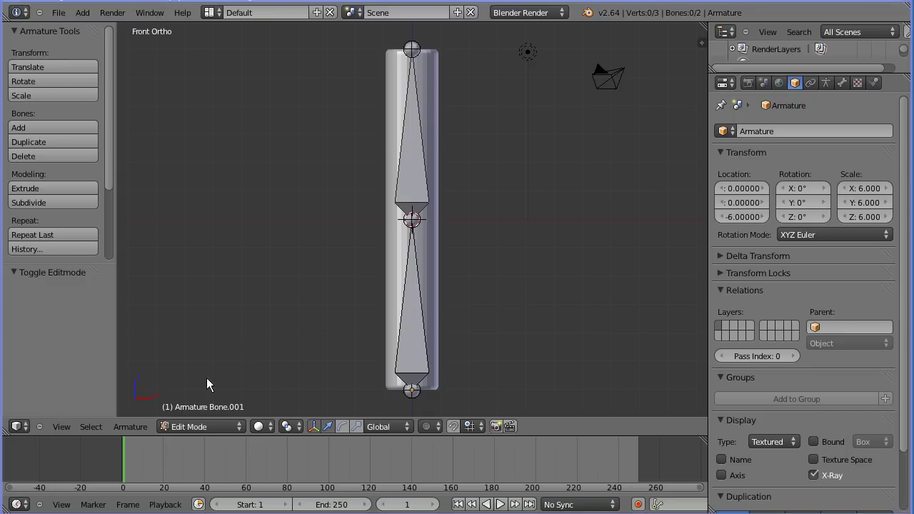
{"action": "left_click", "coordinate": [218, 421]}
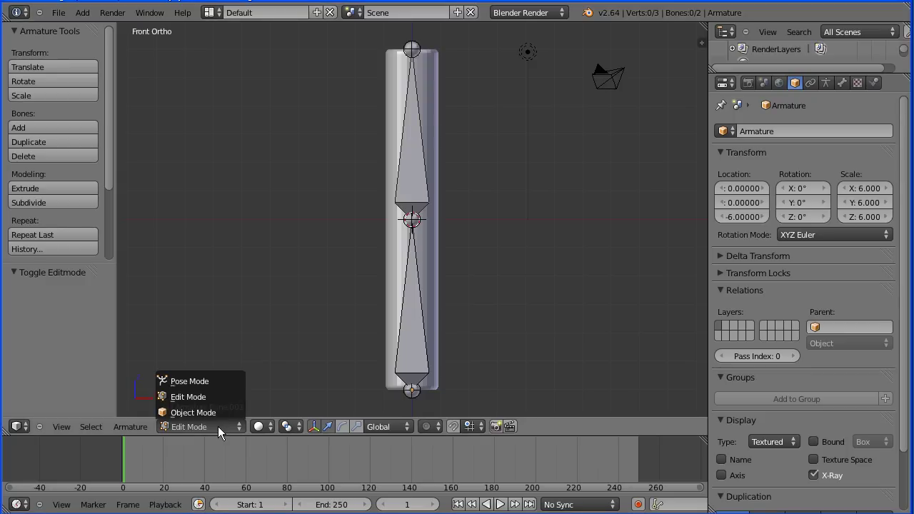
In Pose Mode, rotate the upper bone to lean up and to the left
{"action": "left_click", "coordinate": [225, 383]}
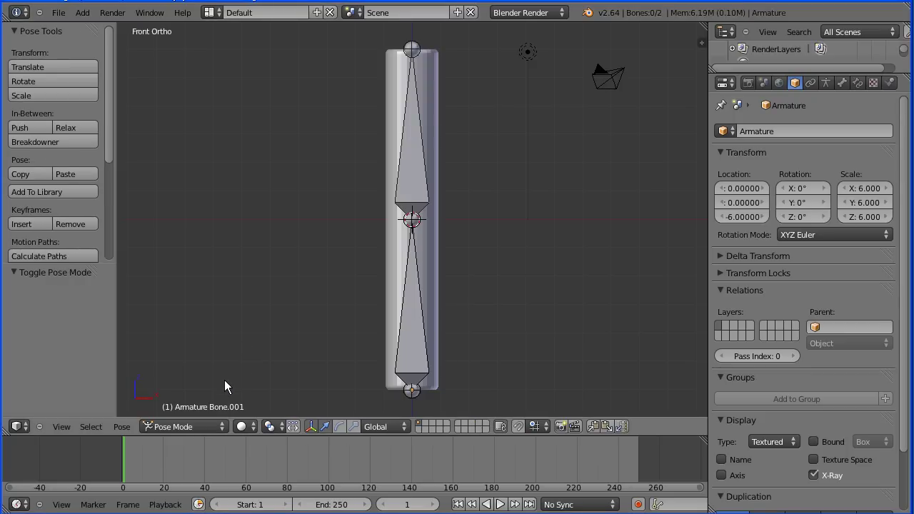
{"action": "right_click", "coordinate": [409, 189]}
{"action": "key", "text": "r"}
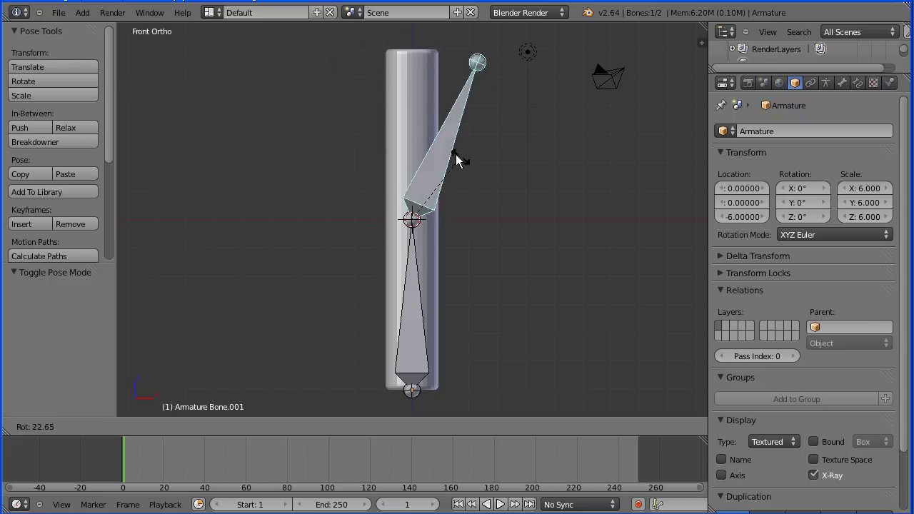
{"action": "left_click", "coordinate": [370, 153]}
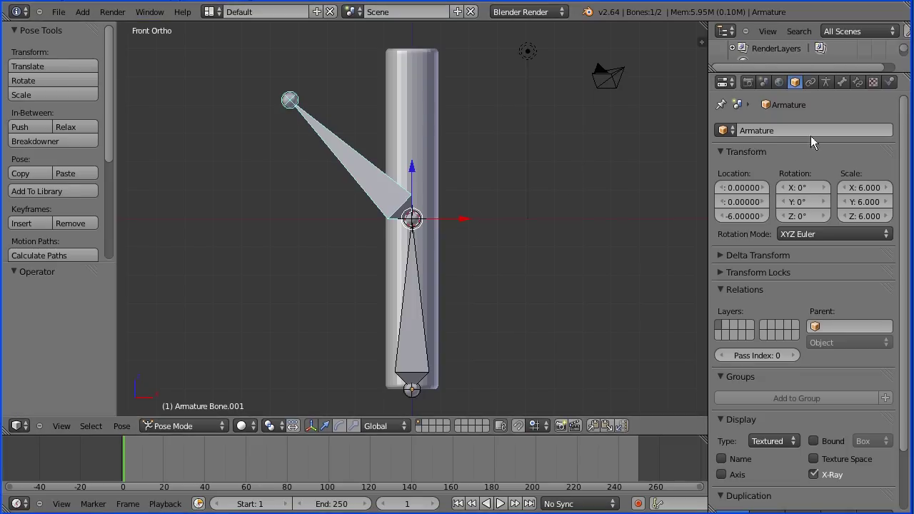
Rename the upper bone from Bone.001 to topBone
{"action": "left_click", "coordinate": [842, 81]}
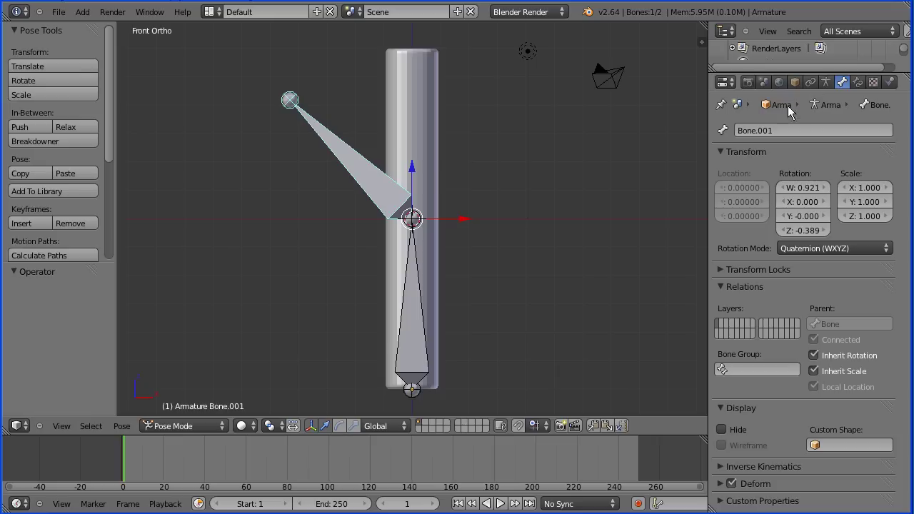
{"action": "left_click", "coordinate": [786, 130]}
{"action": "left_click", "coordinate": [786, 131]}
{"action": "key", "text": "BackSpace"}
{"action": "key", "text": "BackSpace"}
{"action": "key", "text": "BackSpace"}
{"action": "key", "text": "BackSpace"}
{"action": "key", "text": "Home"}
{"action": "type", "text": "top"}
{"action": "key", "text": "Return"}
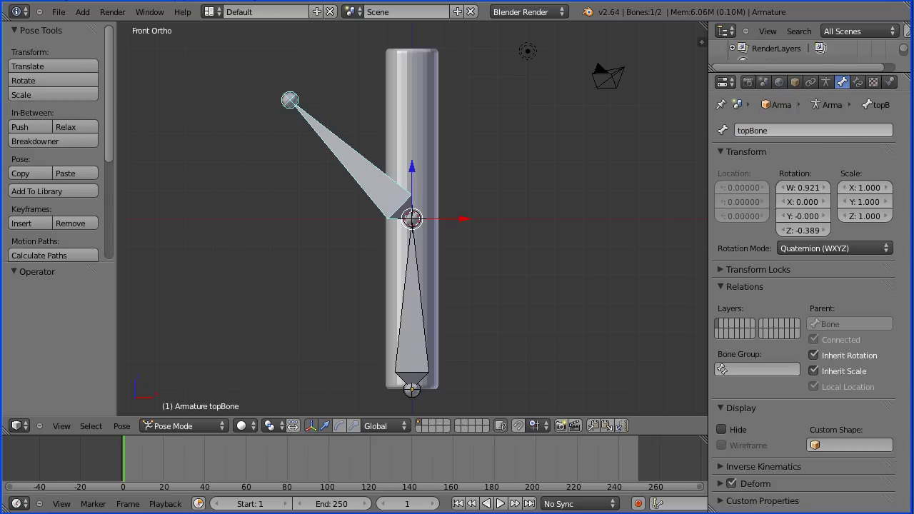
Rename the lower bone to rootBone
{"action": "right_click", "coordinate": [411, 345]}
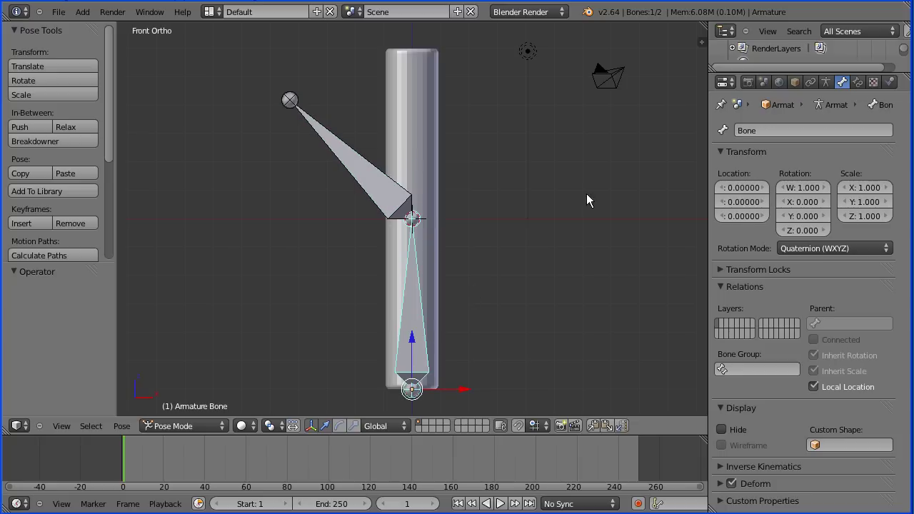
{"action": "left_click", "coordinate": [741, 130]}
{"action": "key", "text": "Home"}
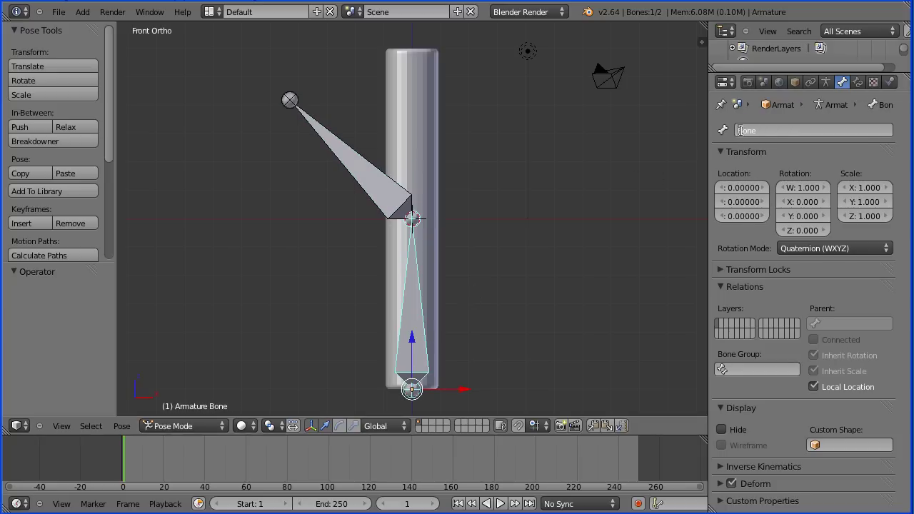
{"action": "type", "text": "root"}
{"action": "key", "text": "Return"}
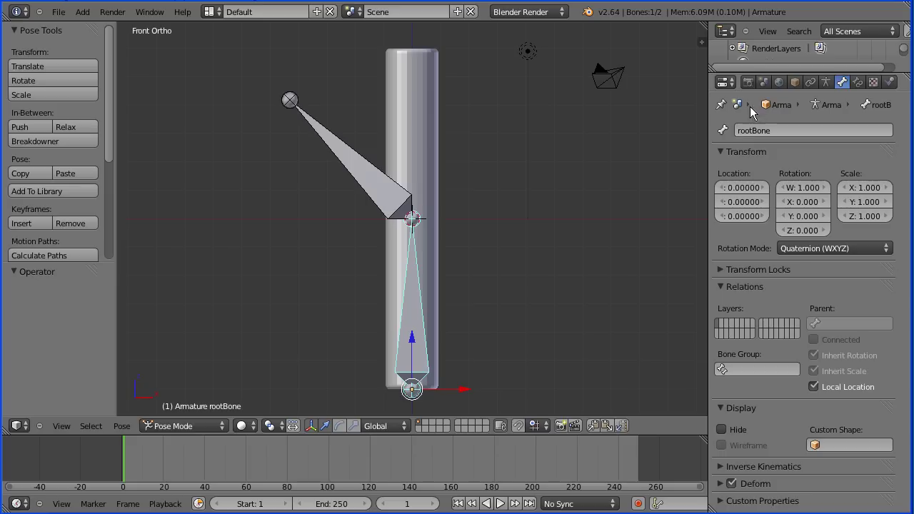
Clear topBone's pose rotation via Pose > Clear Transform > Rotation
{"action": "right_click", "coordinate": [373, 187]}
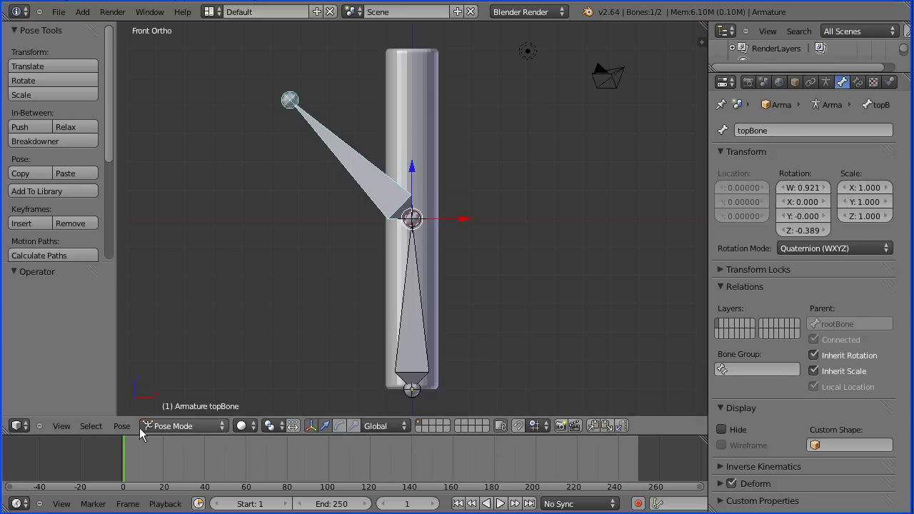
{"action": "left_click", "coordinate": [116, 426]}
{"action": "mouse_move", "coordinate": [144, 345]}
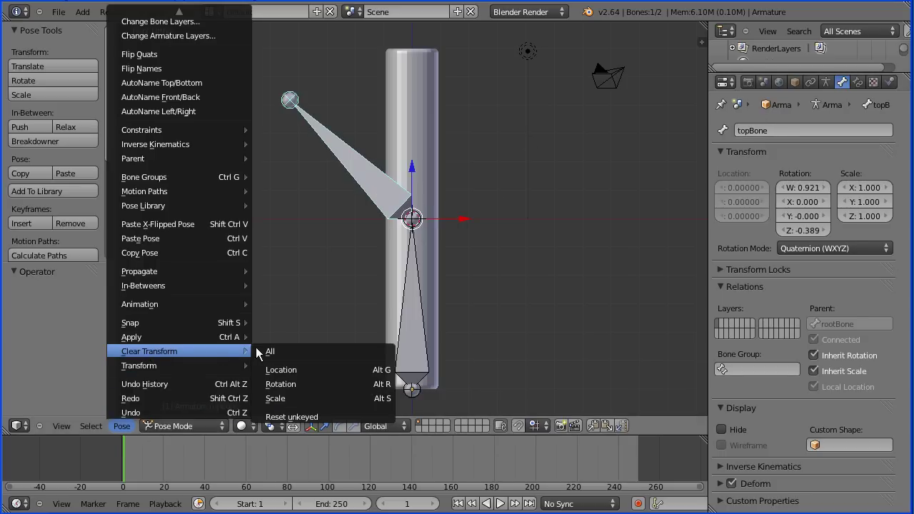
{"action": "left_click", "coordinate": [332, 385]}
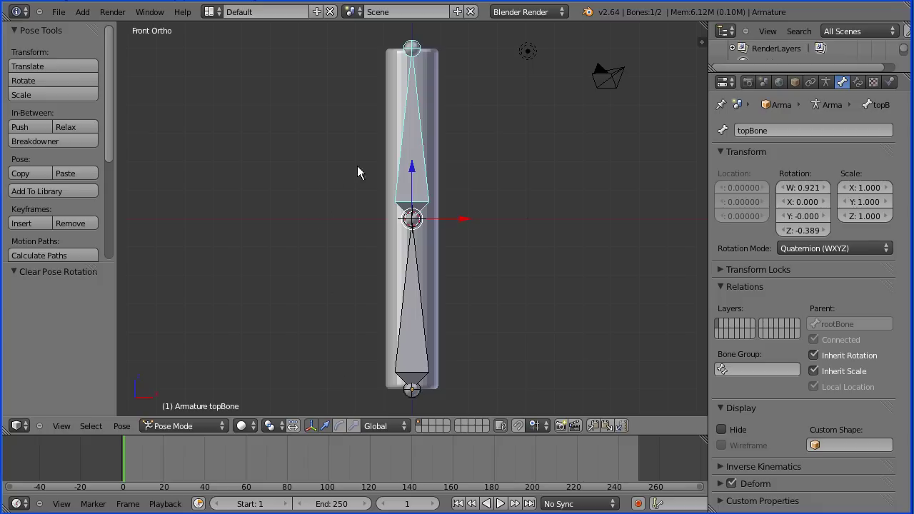
Save the scene as pipe2Tut6a.blend in the character folder
{"action": "left_click", "coordinate": [61, 12]}
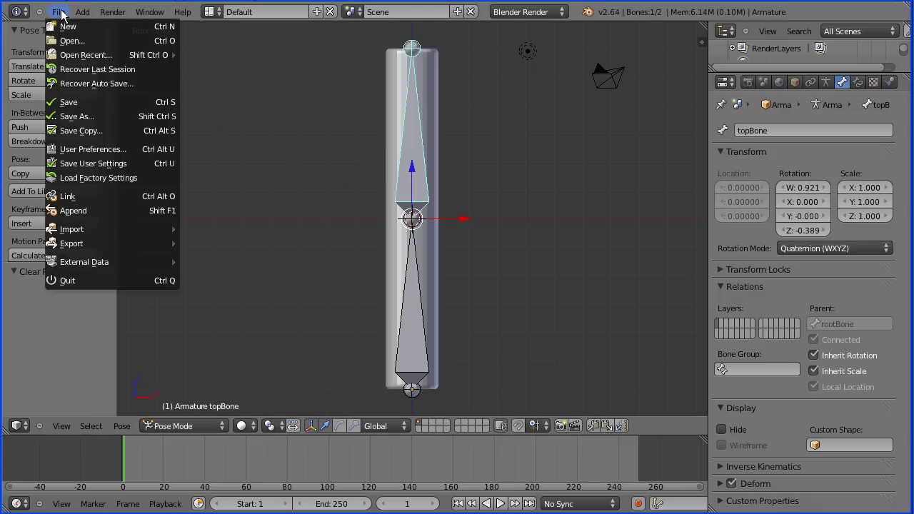
{"action": "left_click", "coordinate": [100, 116]}
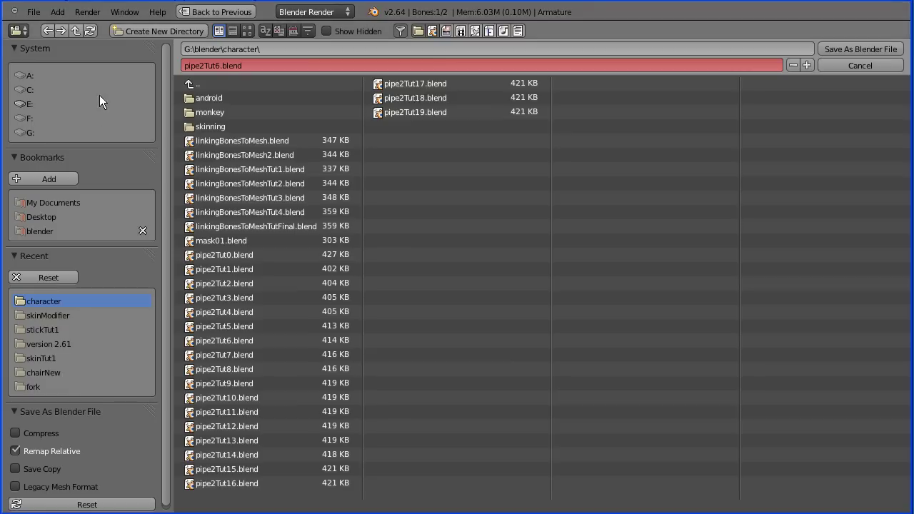
{"action": "left_click", "coordinate": [220, 65]}
{"action": "left_click", "coordinate": [221, 64]}
{"action": "type", "text": "a"}
{"action": "left_click", "coordinate": [855, 47]}
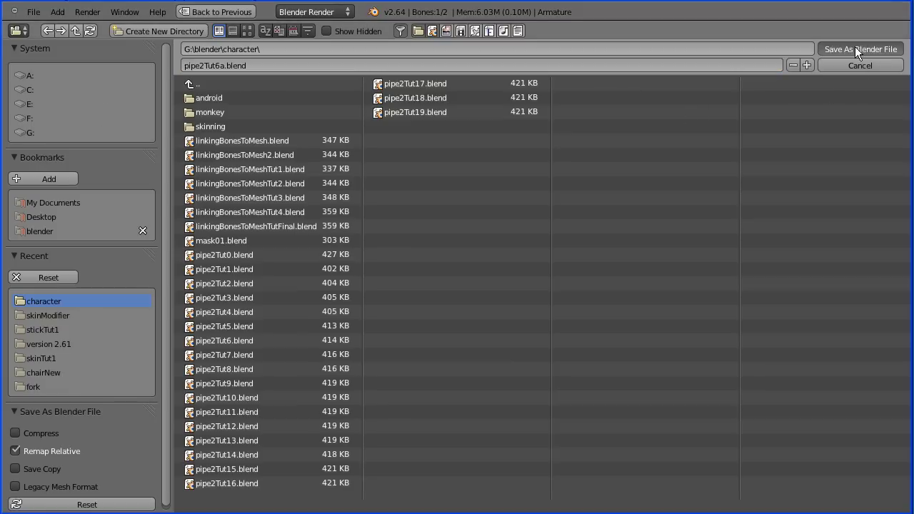
{"action": "left_click", "coordinate": [855, 46]}
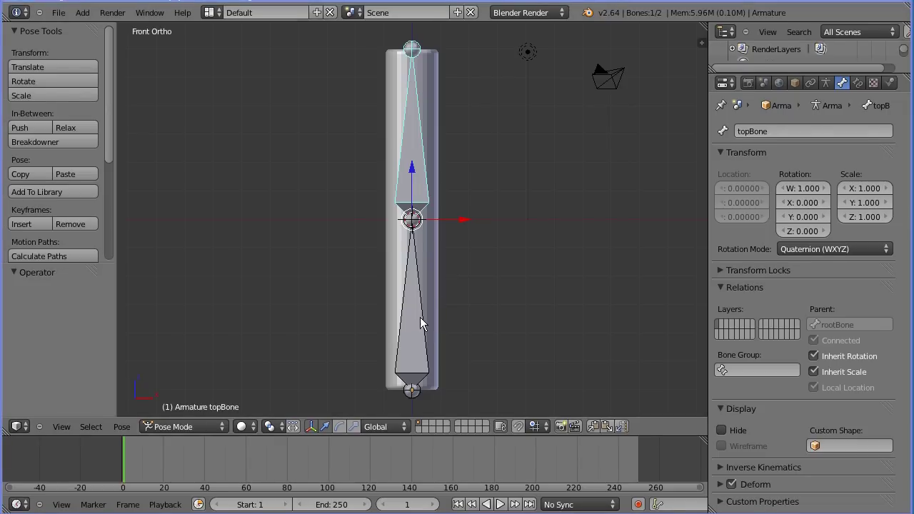
Give the tube an Armature modifier after Subdivision Surface, with its Object set to Armature
{"action": "right_click", "coordinate": [430, 88]}
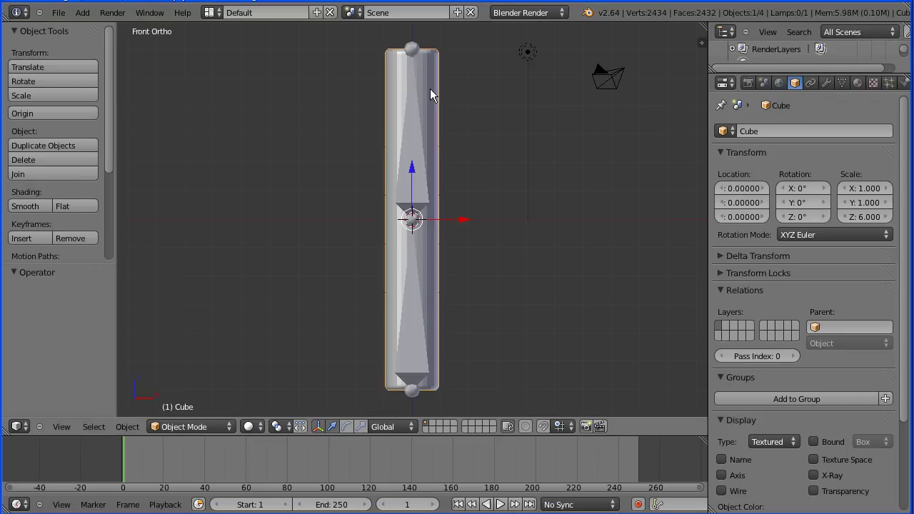
{"action": "left_click", "coordinate": [827, 83]}
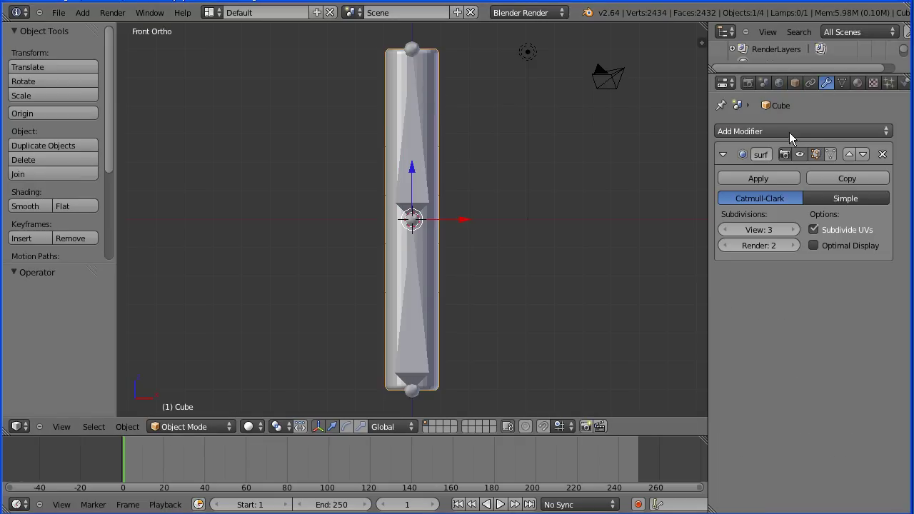
{"action": "left_click", "coordinate": [798, 133]}
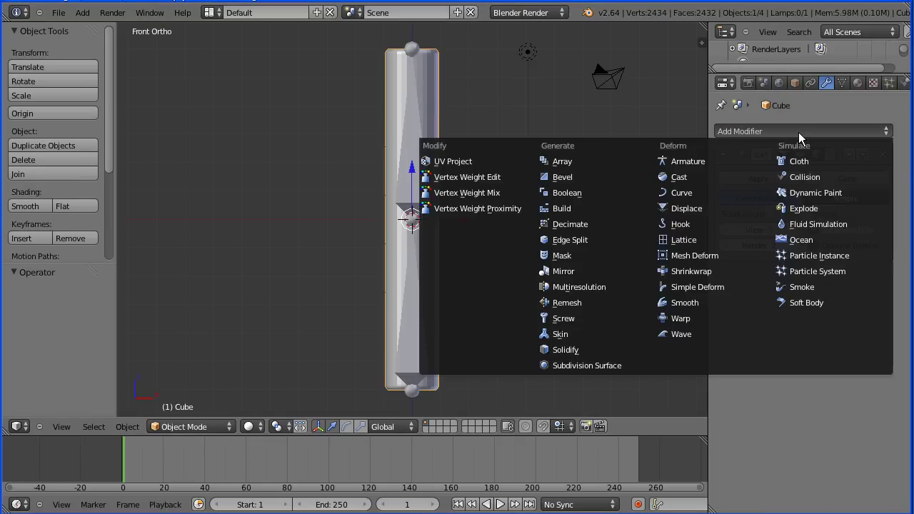
{"action": "left_click", "coordinate": [738, 161]}
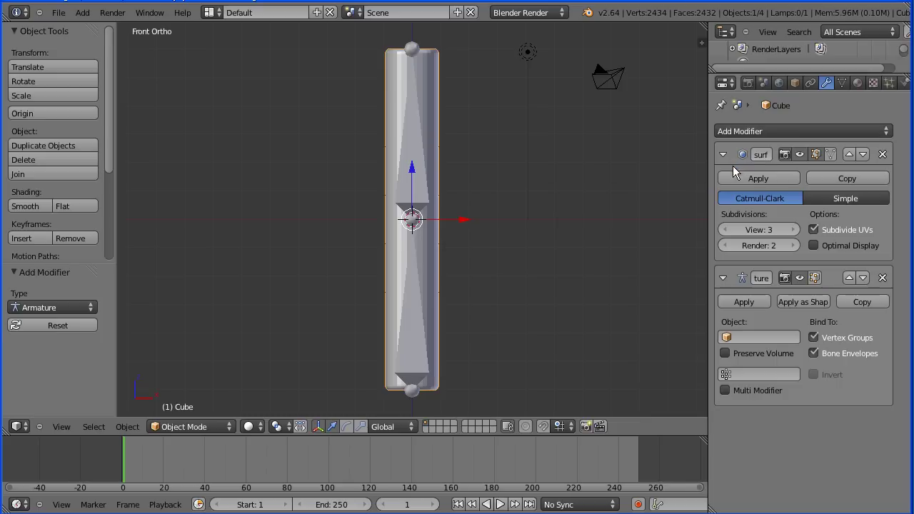
{"action": "left_click", "coordinate": [754, 338]}
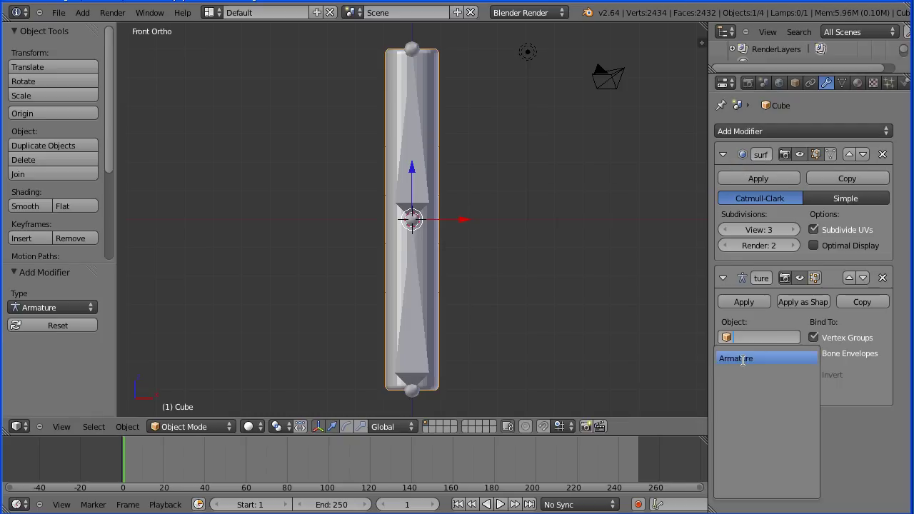
{"action": "left_click", "coordinate": [743, 359]}
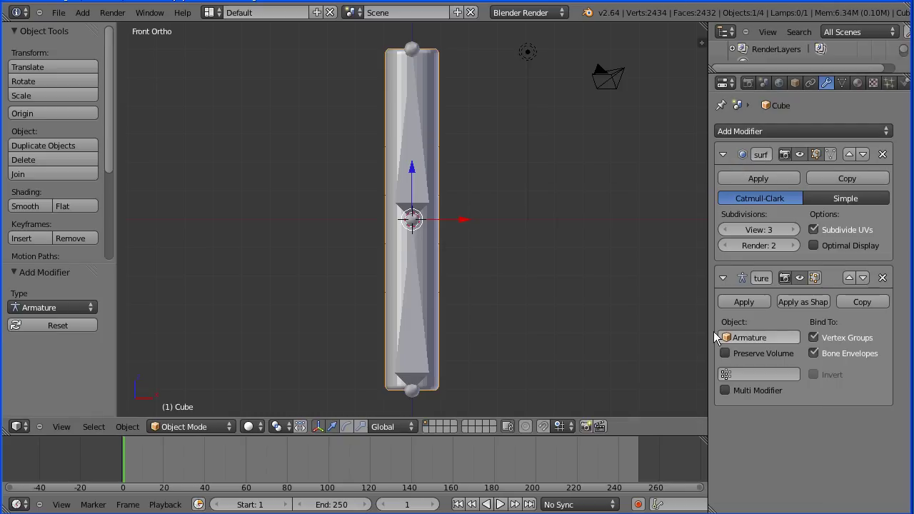
{"action": "right_click", "coordinate": [411, 140]}
Rotate the top bone to bend the tube right, and display the armature's bones as Stick
{"action": "key", "text": "r"}
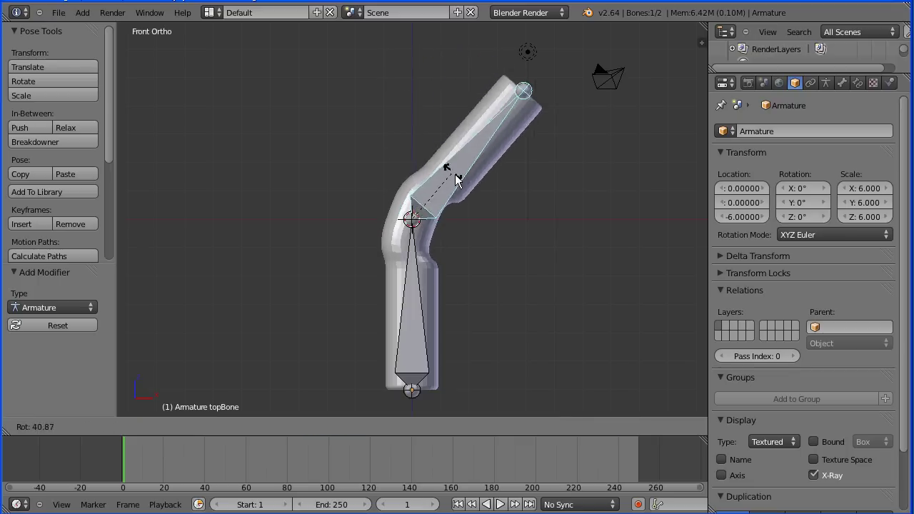
{"action": "left_click", "coordinate": [473, 197]}
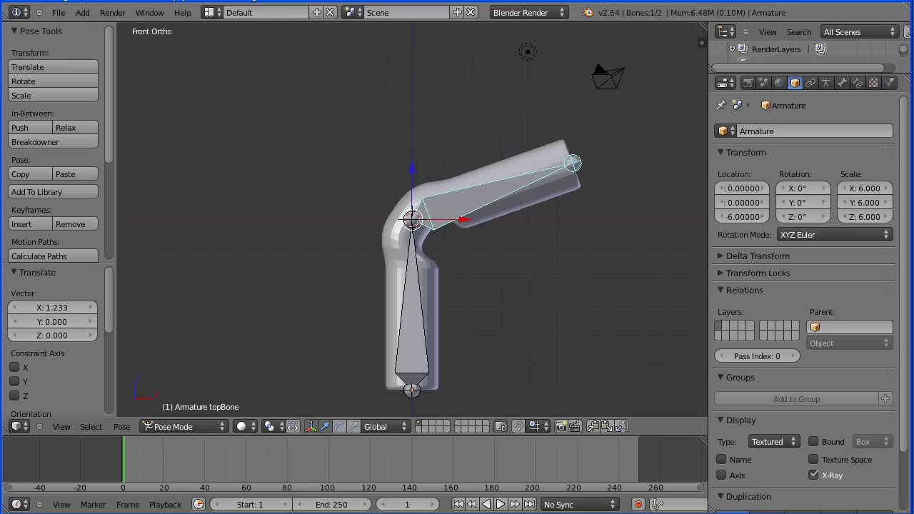
{"action": "left_click", "coordinate": [825, 82]}
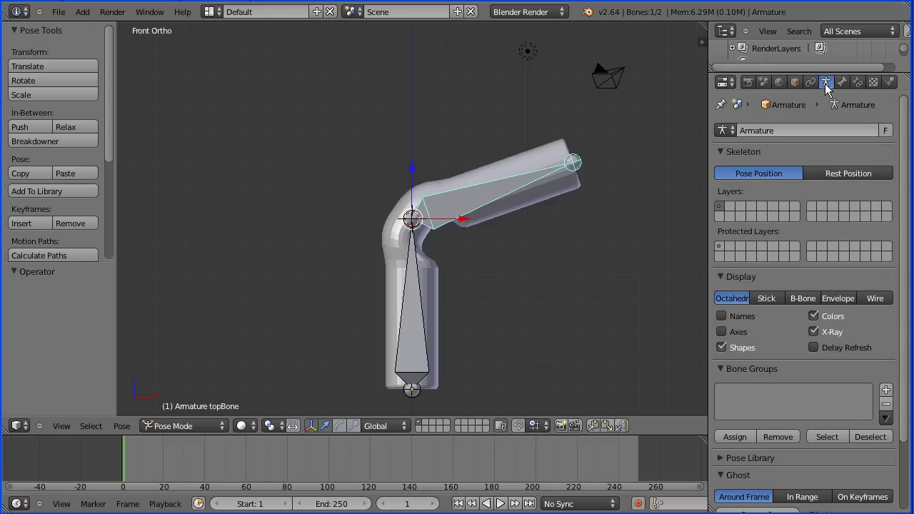
{"action": "left_click", "coordinate": [767, 298]}
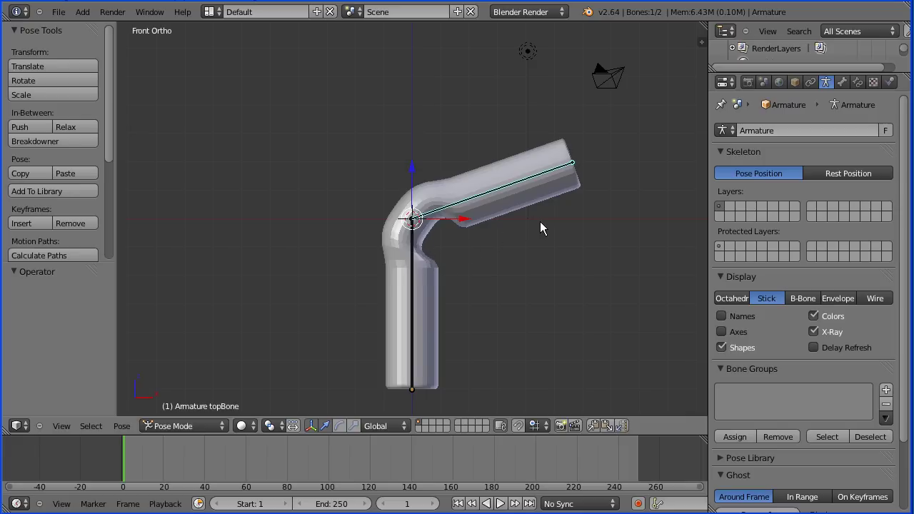
{"action": "right_click", "coordinate": [569, 188]}
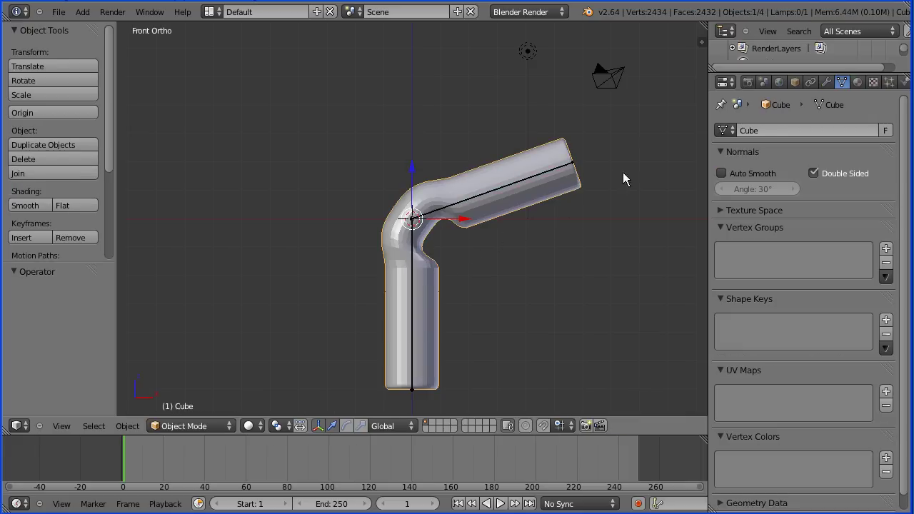
Widen the Properties editor and move the Armature modifier above Subdivision Surface
{"action": "left_click", "coordinate": [828, 82]}
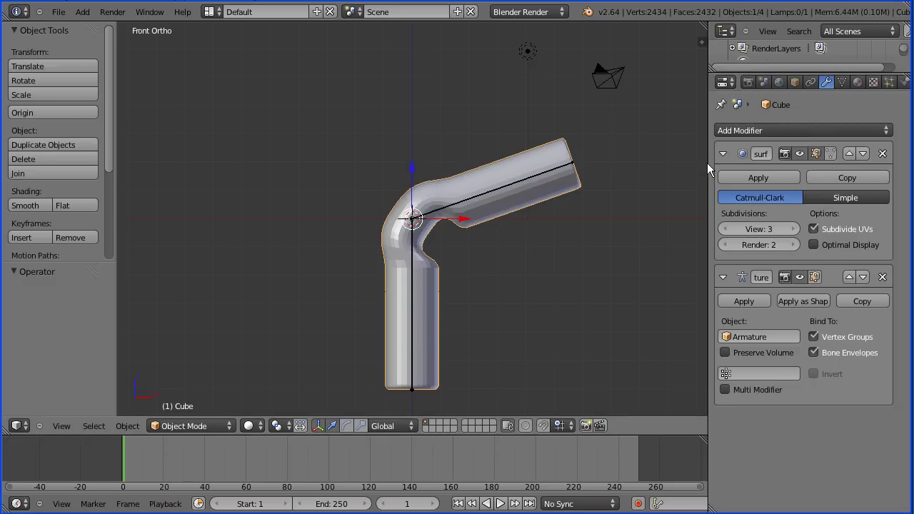
{"action": "left_click_drag", "start_coordinate": [705, 164], "coordinate": [663, 165]}
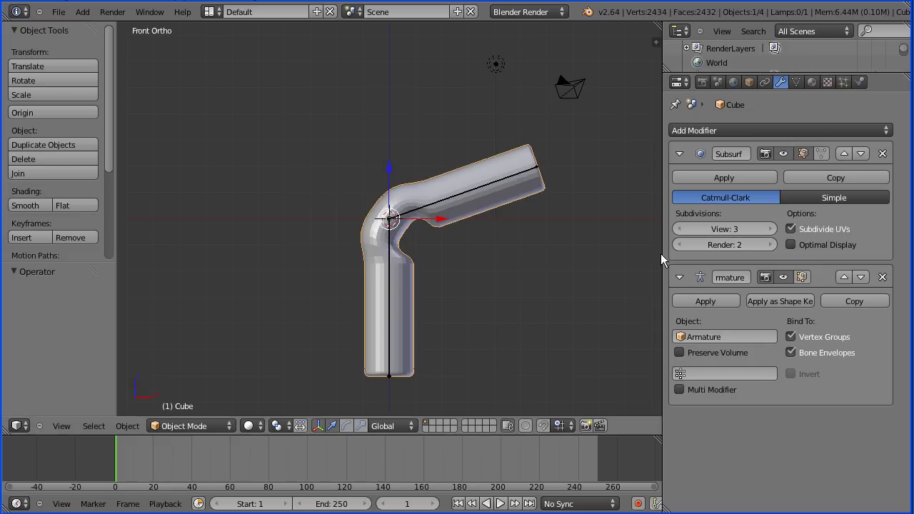
{"action": "left_click_drag", "start_coordinate": [661, 254], "coordinate": [652, 255]}
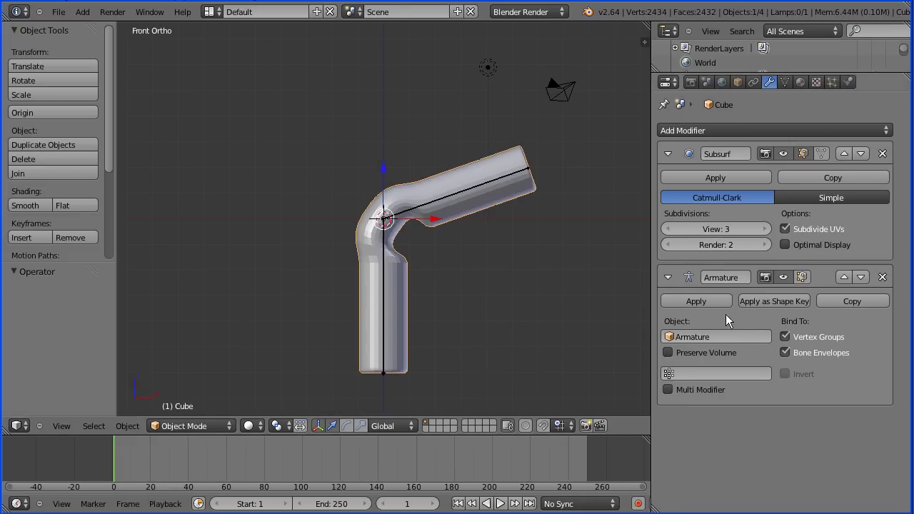
{"action": "left_click", "coordinate": [845, 276]}
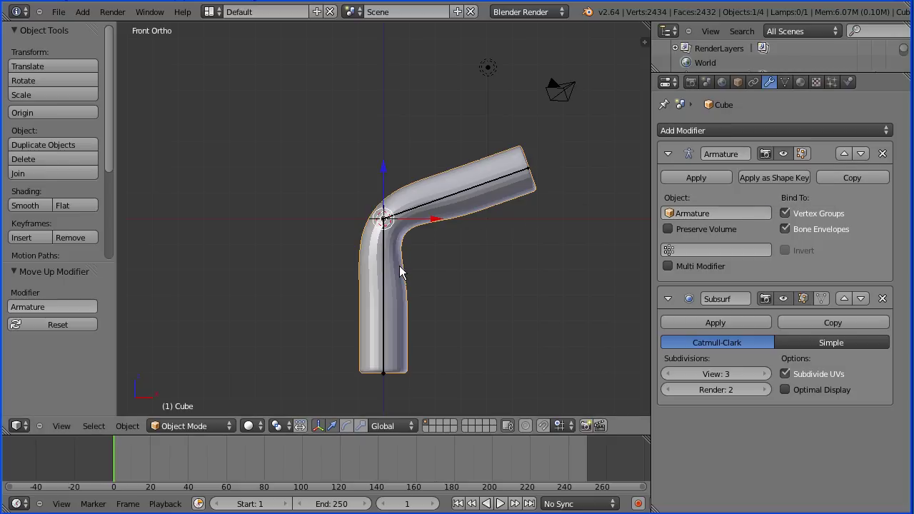
Turn on Preserve Volume, and set the Armature modifier to Bone Envelopes on, Vertex Groups off
{"action": "left_click", "coordinate": [666, 229]}
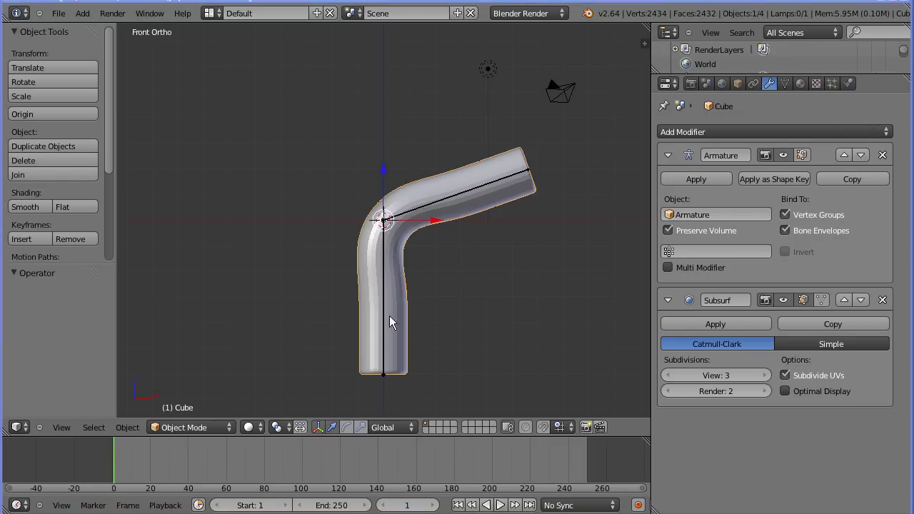
{"action": "left_click", "coordinate": [786, 230]}
{"action": "left_click", "coordinate": [785, 215]}
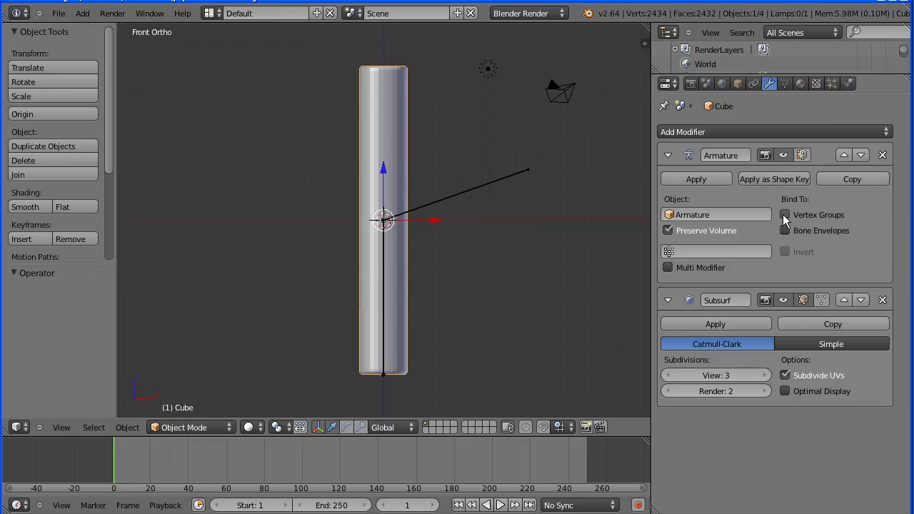
{"action": "left_click", "coordinate": [784, 216]}
{"action": "left_click", "coordinate": [784, 216]}
{"action": "left_click", "coordinate": [784, 216]}
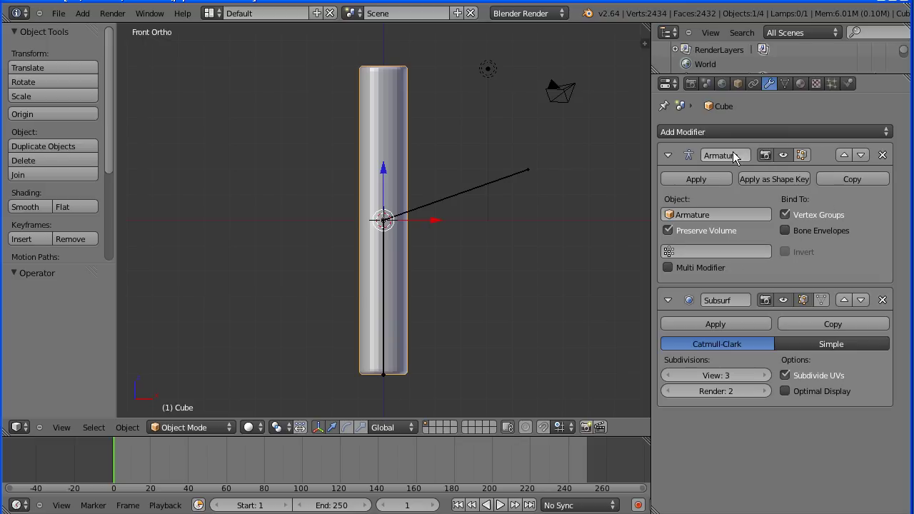
{"action": "left_click", "coordinate": [783, 84]}
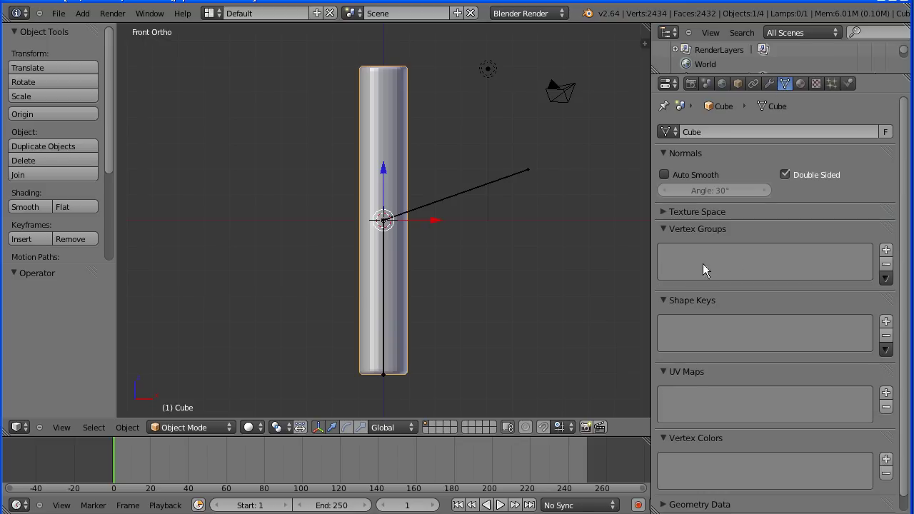
{"action": "left_click", "coordinate": [768, 84]}
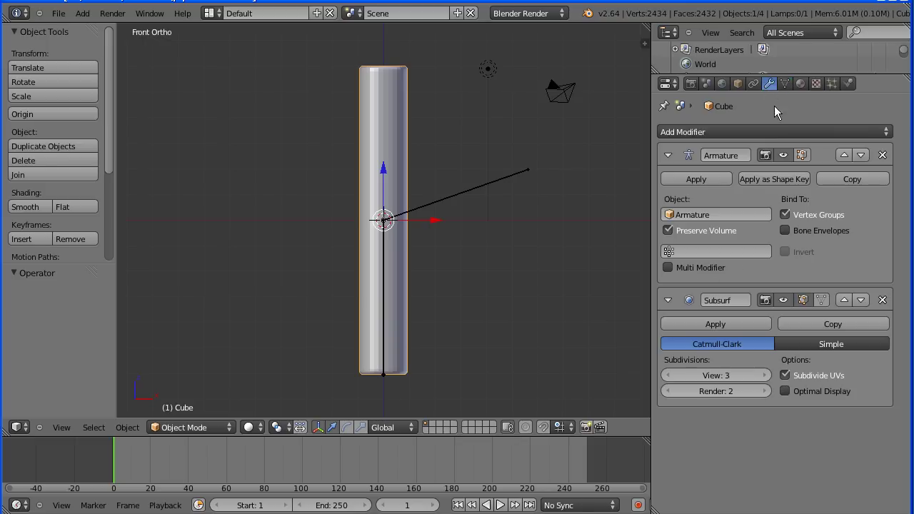
{"action": "left_click", "coordinate": [785, 215]}
{"action": "left_click", "coordinate": [784, 230]}
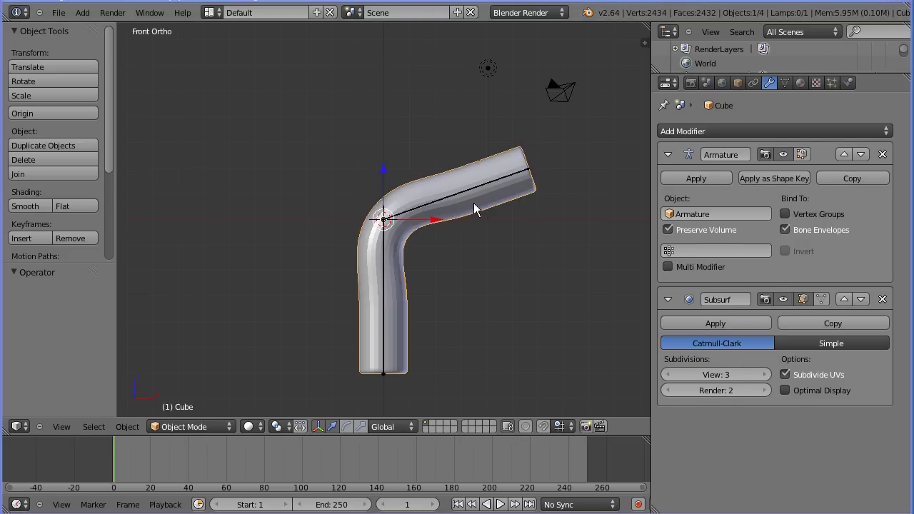
Select topBone and display the armature's bones as Envelope
{"action": "right_click", "coordinate": [482, 180]}
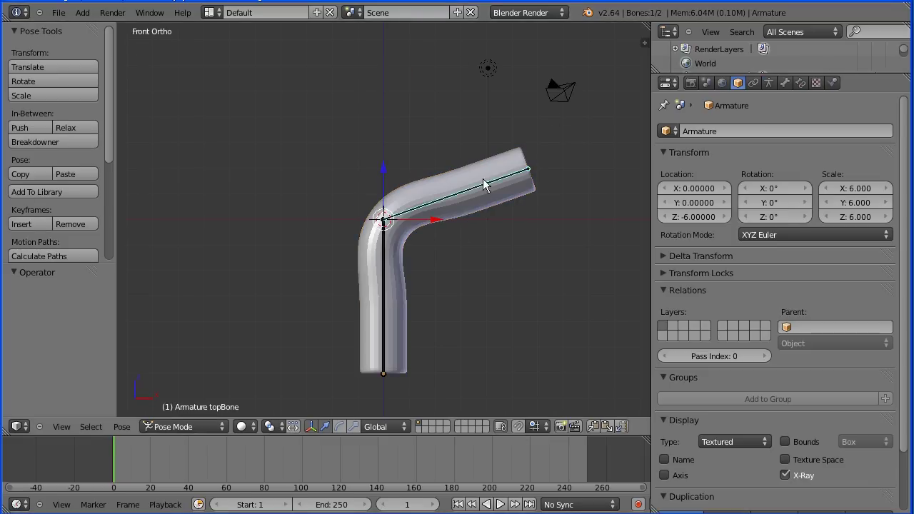
{"action": "left_click", "coordinate": [768, 84]}
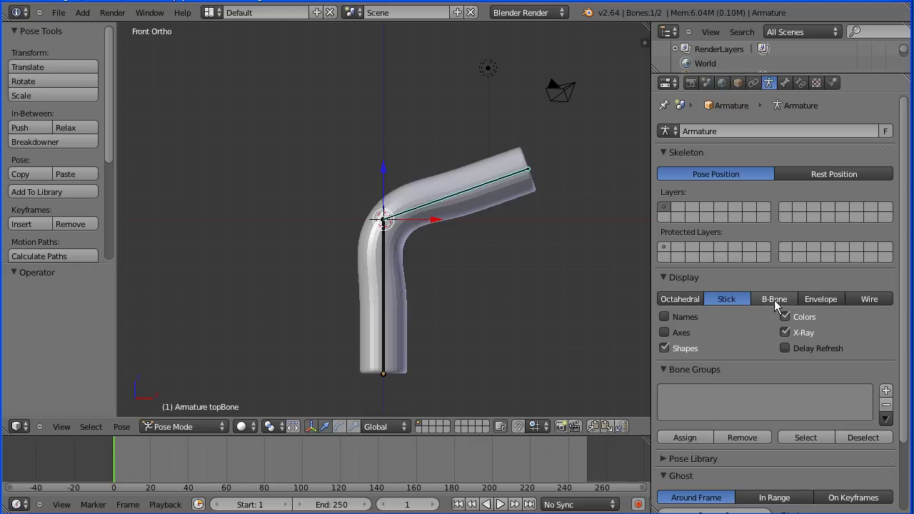
{"action": "left_click", "coordinate": [821, 303]}
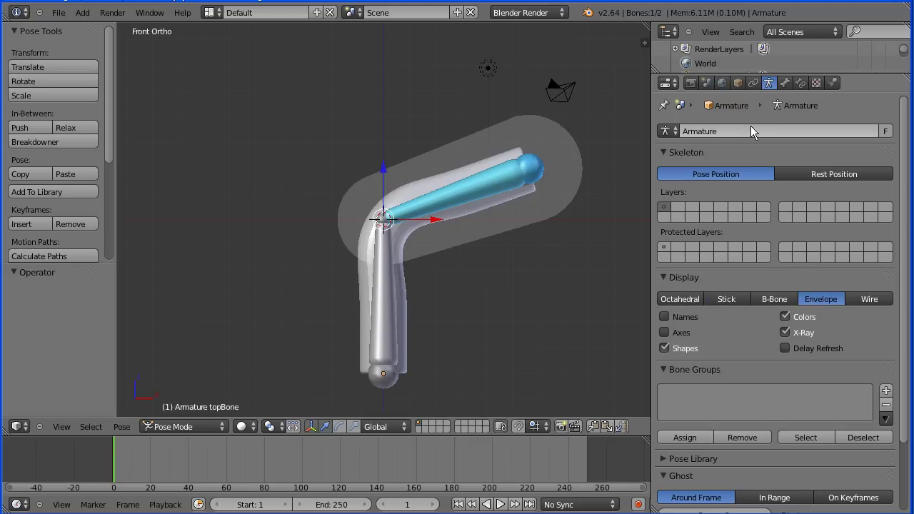
Enlarge topBone's envelope to distance 0.626, weight 3.012 and tail radius 0.222
{"action": "left_click", "coordinate": [785, 84]}
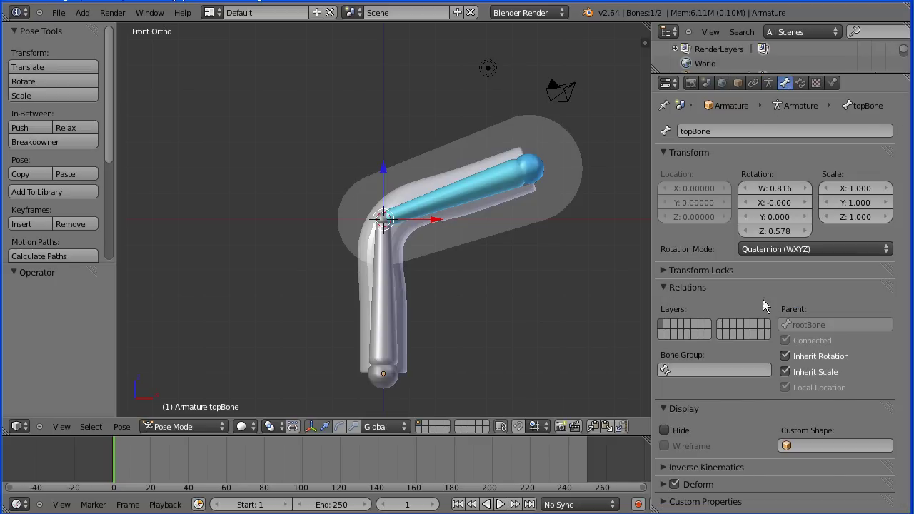
{"action": "left_click", "coordinate": [663, 484]}
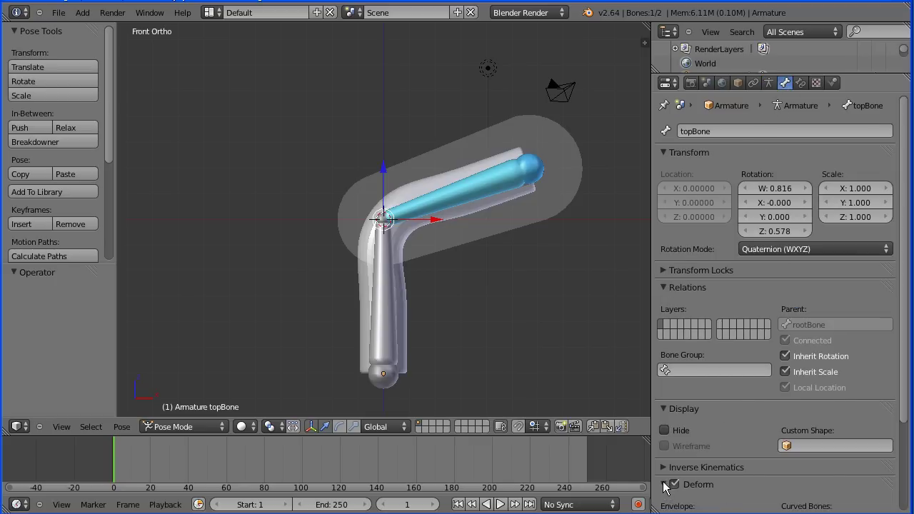
{"action": "scroll", "coordinate": [904, 327], "scroll_direction": "down", "scroll_amount": 4}
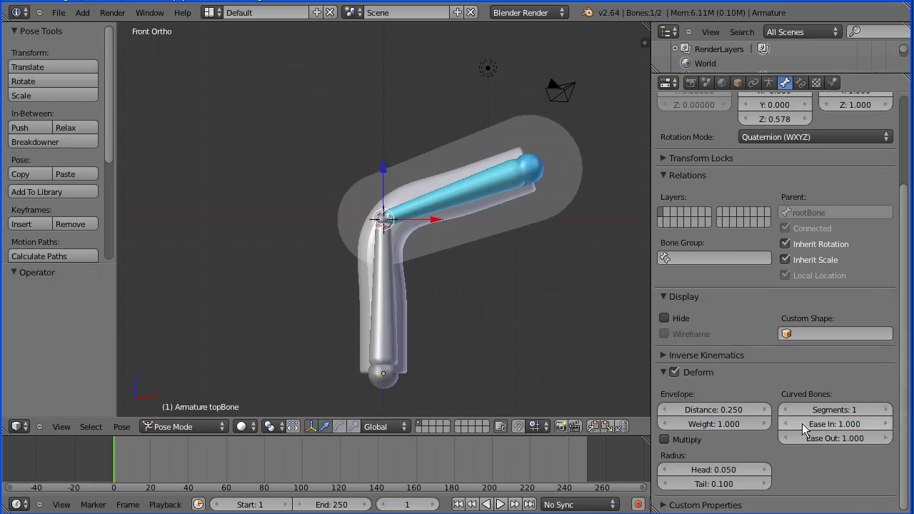
{"action": "left_click_drag", "start_coordinate": [709, 409], "coordinate": [726, 421]}
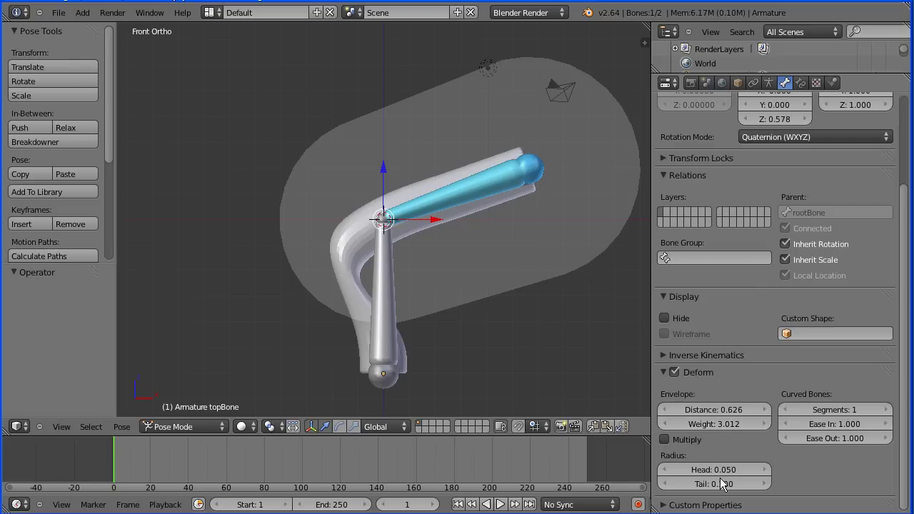
{"action": "left_click_drag", "start_coordinate": [721, 485], "coordinate": [753, 488]}
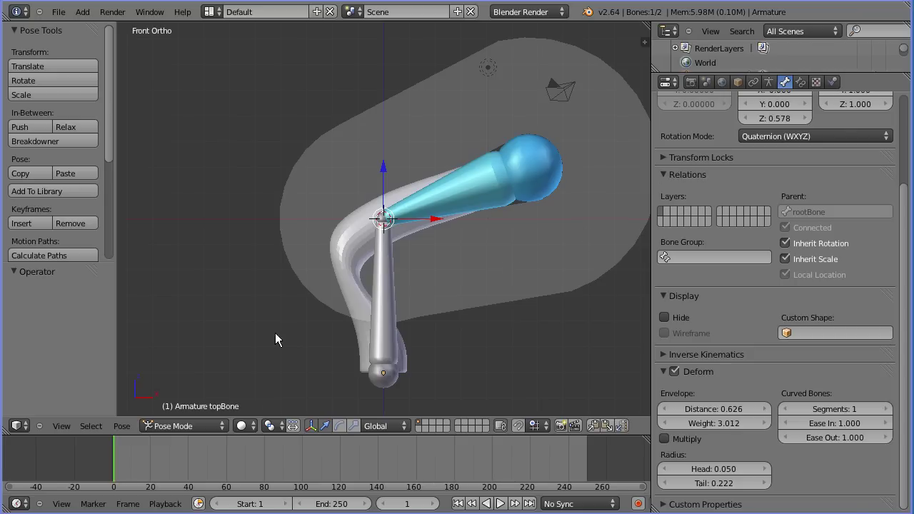
{"action": "left_click", "coordinate": [174, 429]}
{"action": "left_click", "coordinate": [185, 416]}
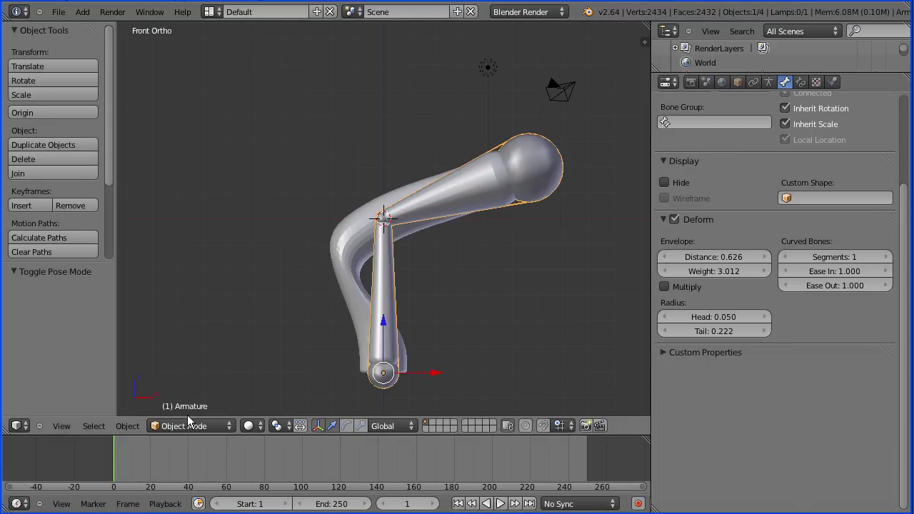
{"action": "key", "text": "g"}
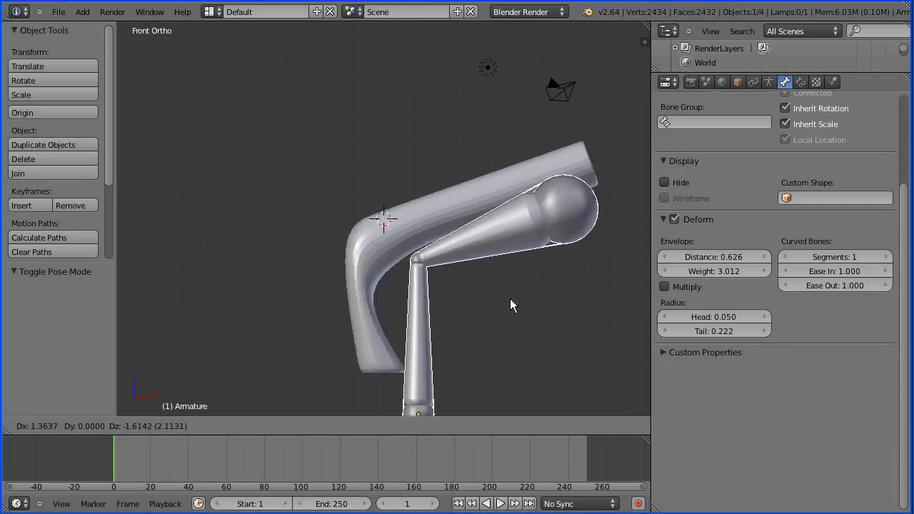
{"action": "left_click", "coordinate": [275, 192]}
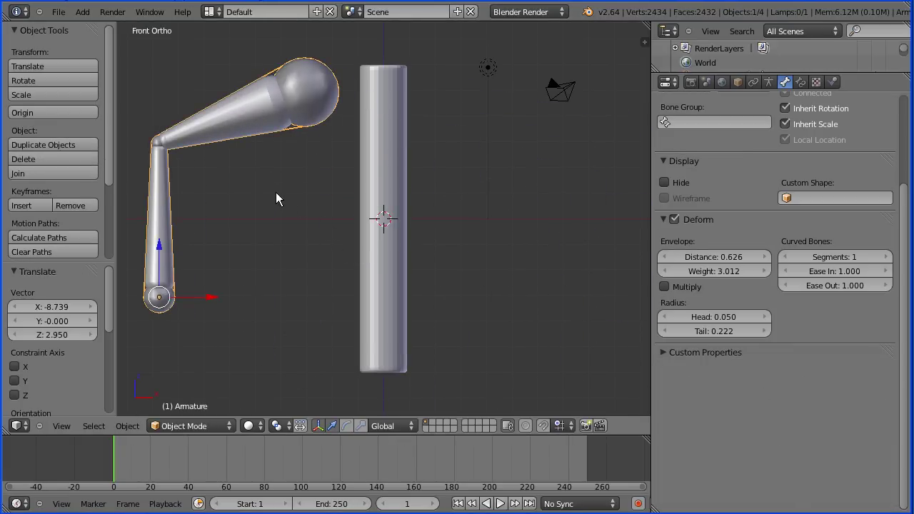
{"action": "key", "text": "ctrl+z"}
{"action": "right_click", "coordinate": [350, 239]}
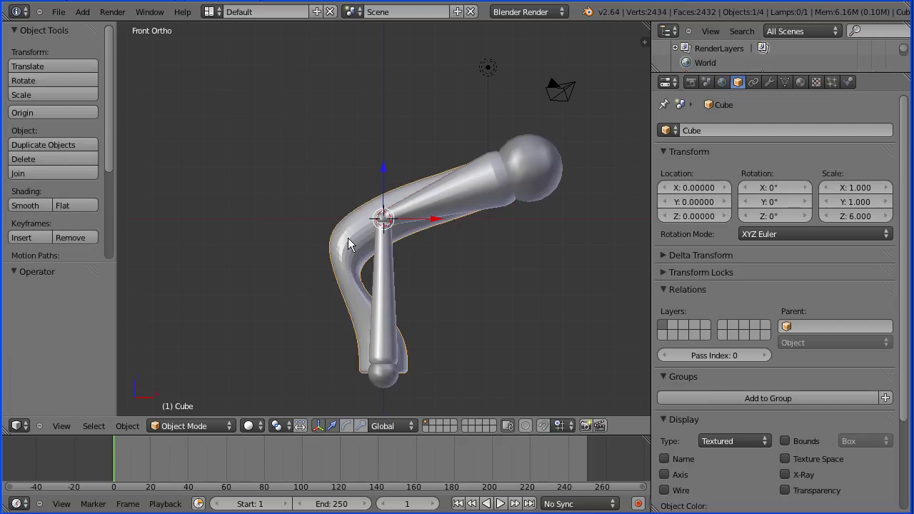
{"action": "key", "text": "g"}
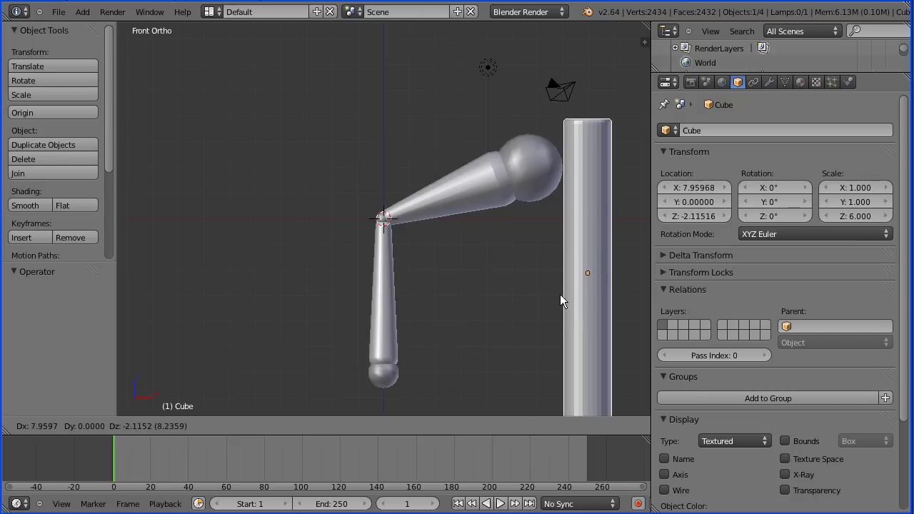
{"action": "left_click", "coordinate": [565, 297]}
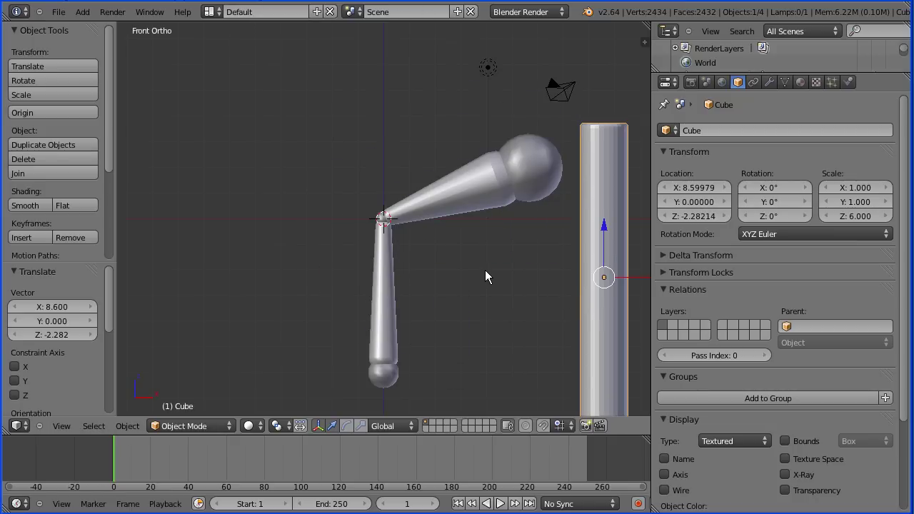
{"action": "key", "text": "alt+g"}
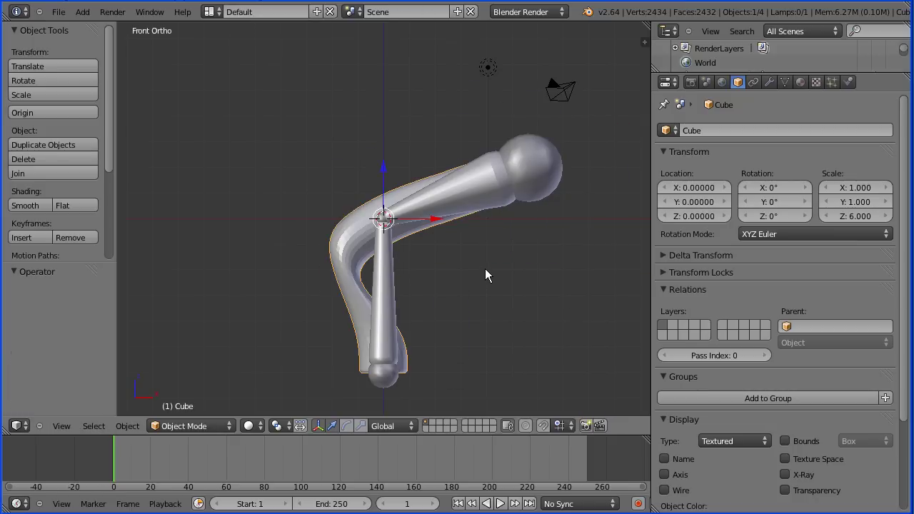
{"action": "right_click", "coordinate": [462, 209], "text": "shift"}
{"action": "key", "text": "g"}
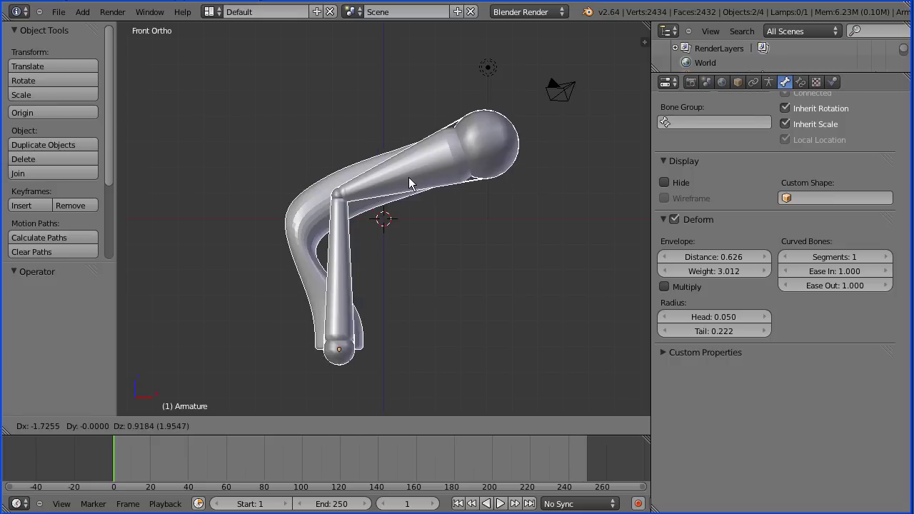
{"action": "left_click", "coordinate": [319, 146]}
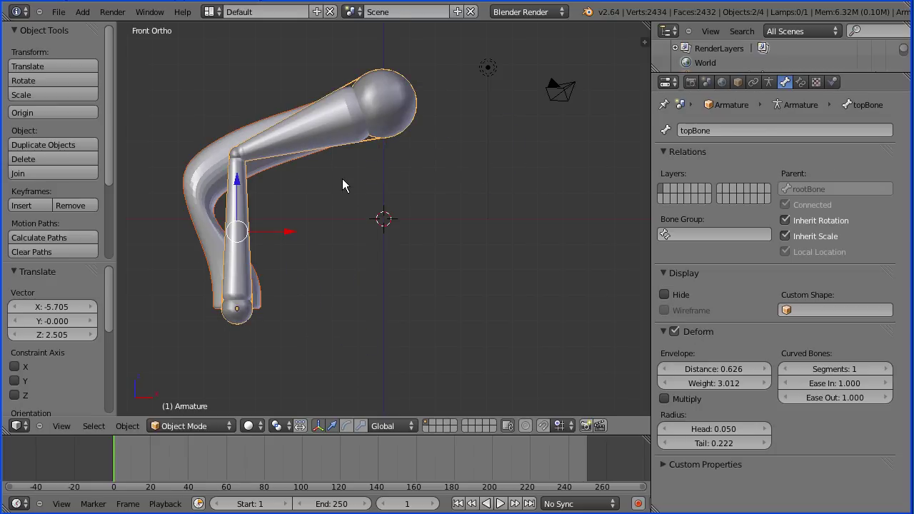
{"action": "key", "text": "alt+g"}
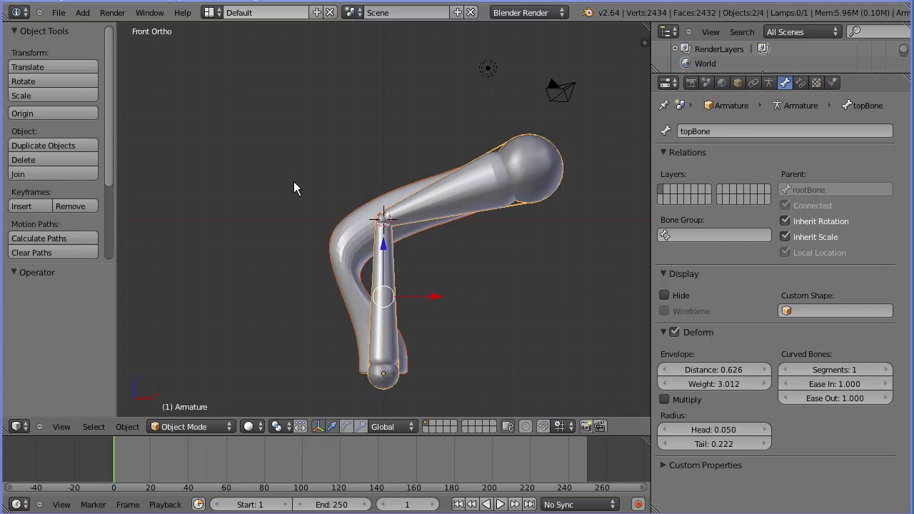
Open the earlier saved .blend file from the recent files list
{"action": "left_click", "coordinate": [60, 13]}
{"action": "mouse_move", "coordinate": [85, 58]}
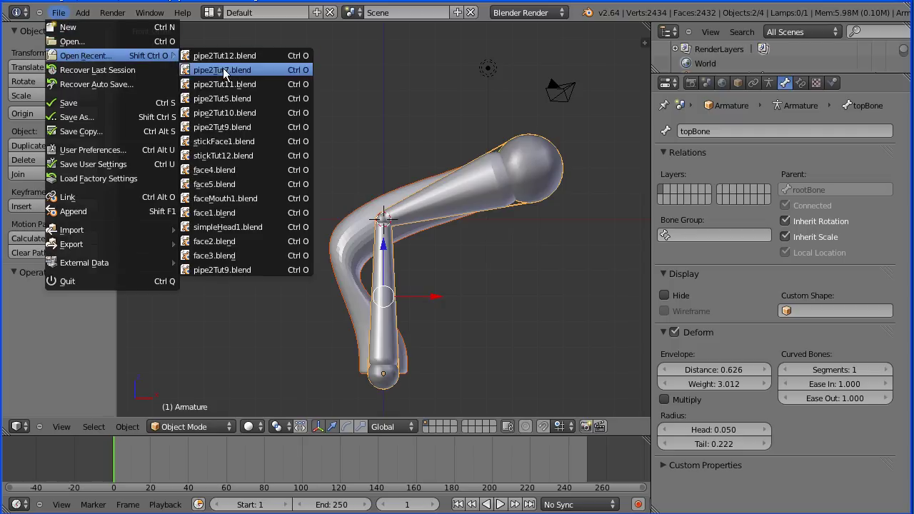
{"action": "left_click", "coordinate": [253, 71]}
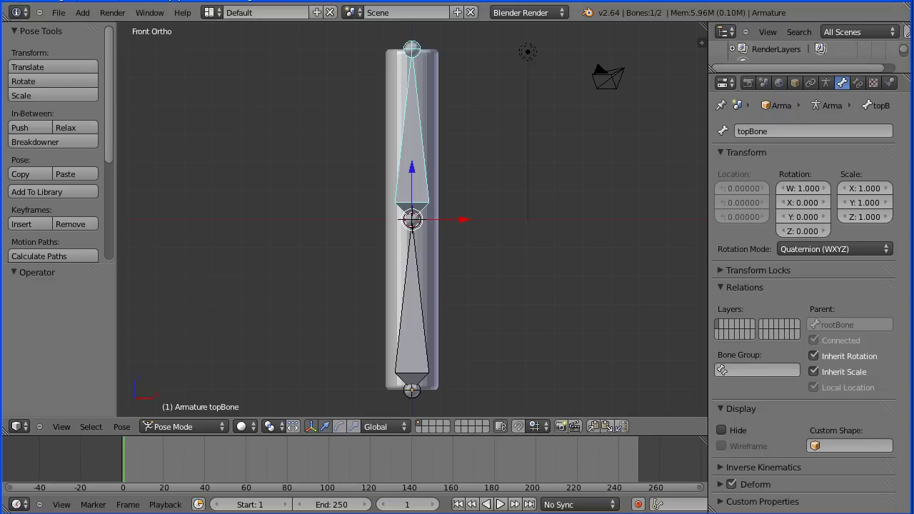
Select the tube and then the rootBone, and bring up the Set Parent To options
{"action": "right_click", "coordinate": [432, 85]}
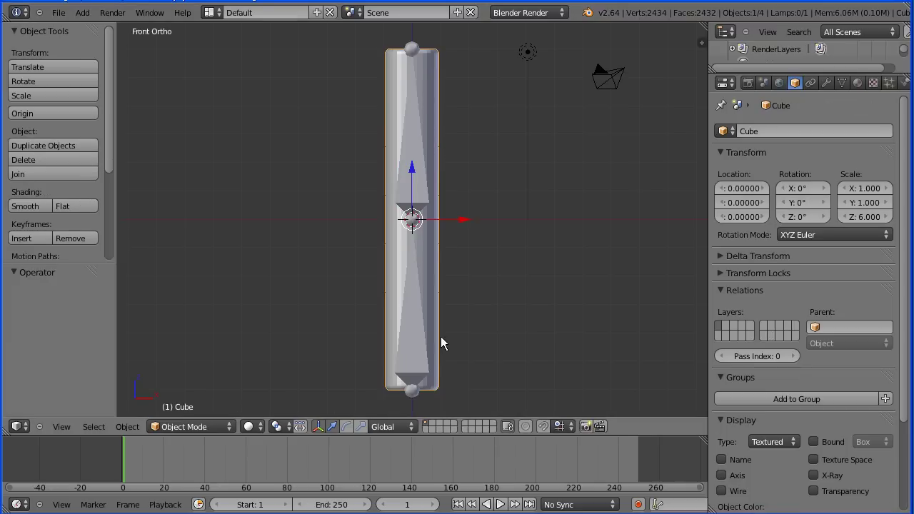
{"action": "right_click", "coordinate": [412, 362]}
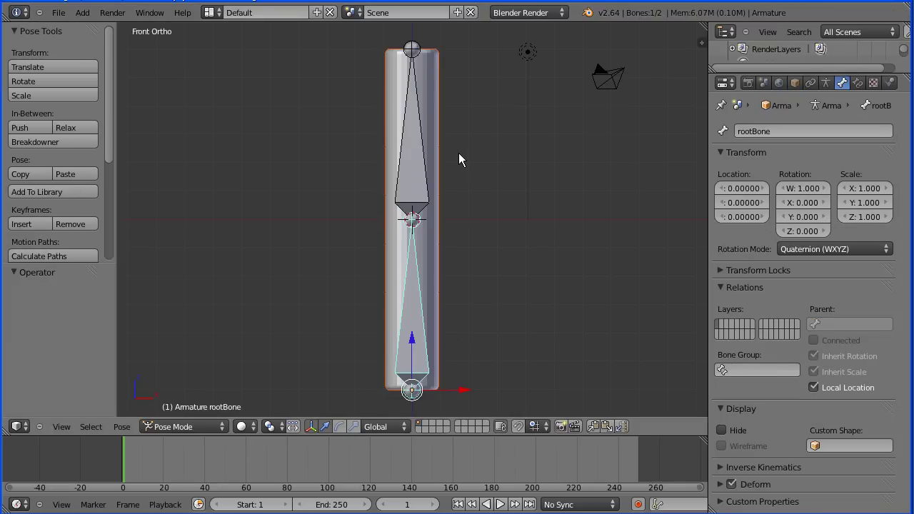
{"action": "key", "text": "ctrl+p"}
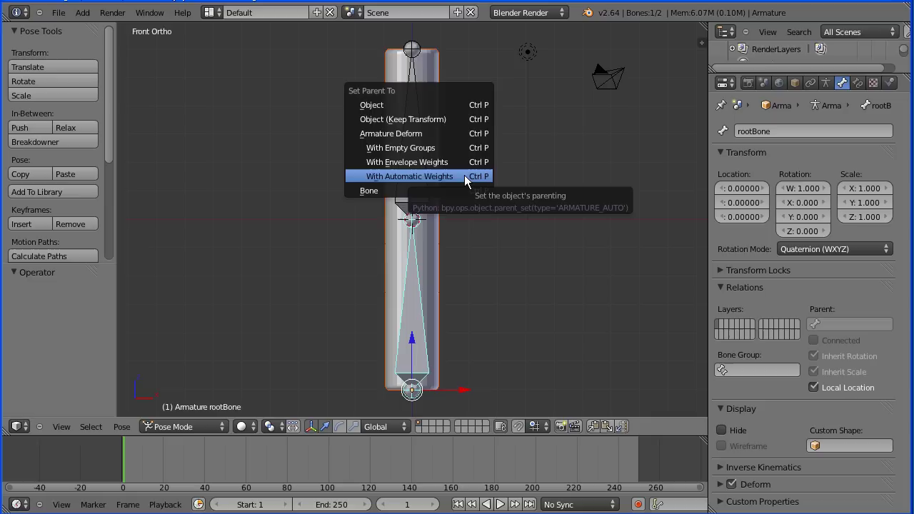
Parent the tube to the armature With Automatic Weights, check its vertex groups, and enter Edit Mode
{"action": "left_click", "coordinate": [464, 175]}
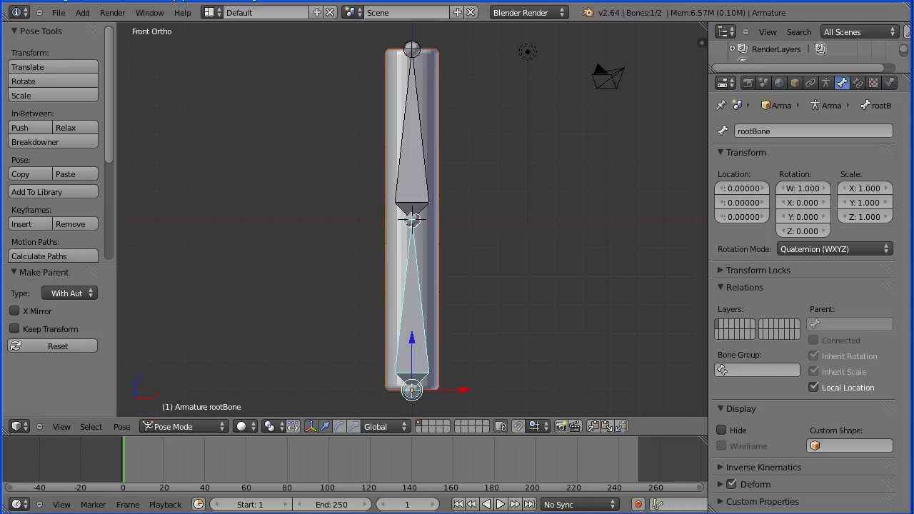
{"action": "right_click", "coordinate": [462, 107]}
{"action": "right_click", "coordinate": [431, 80]}
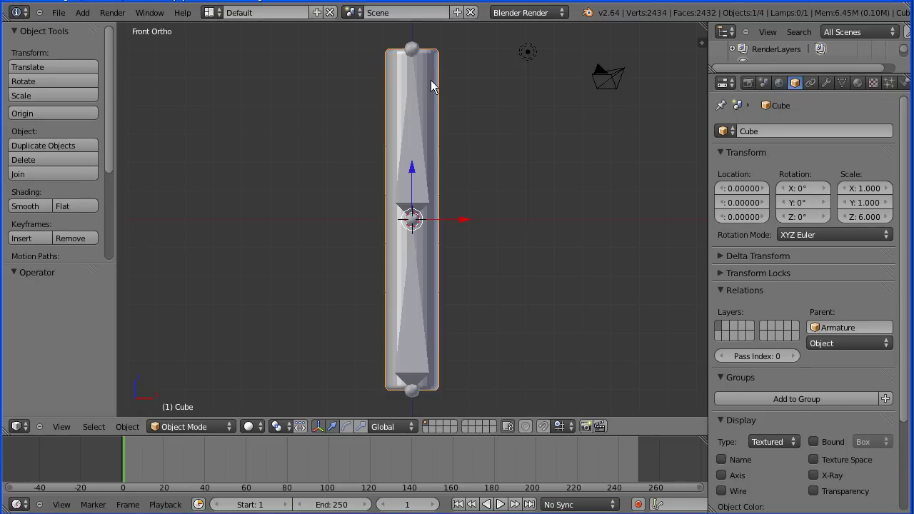
{"action": "left_click", "coordinate": [840, 83]}
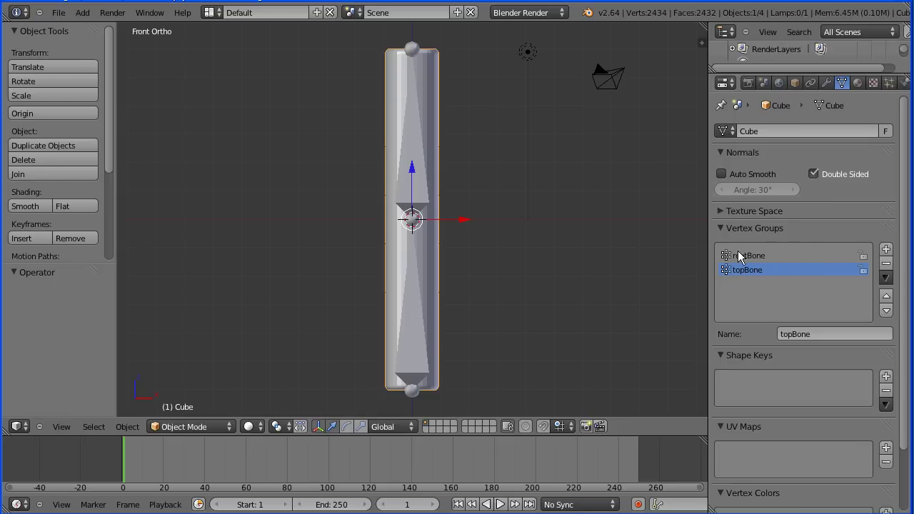
{"action": "left_click", "coordinate": [204, 427]}
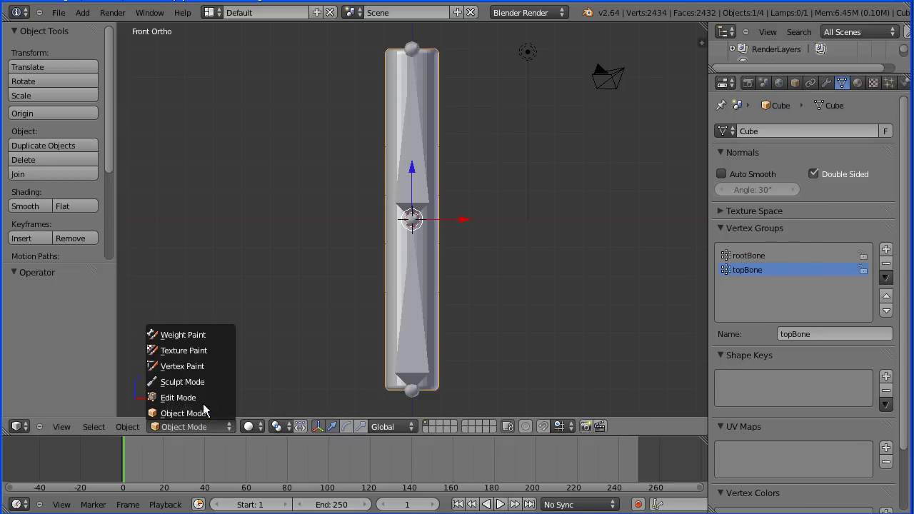
{"action": "left_click", "coordinate": [211, 397]}
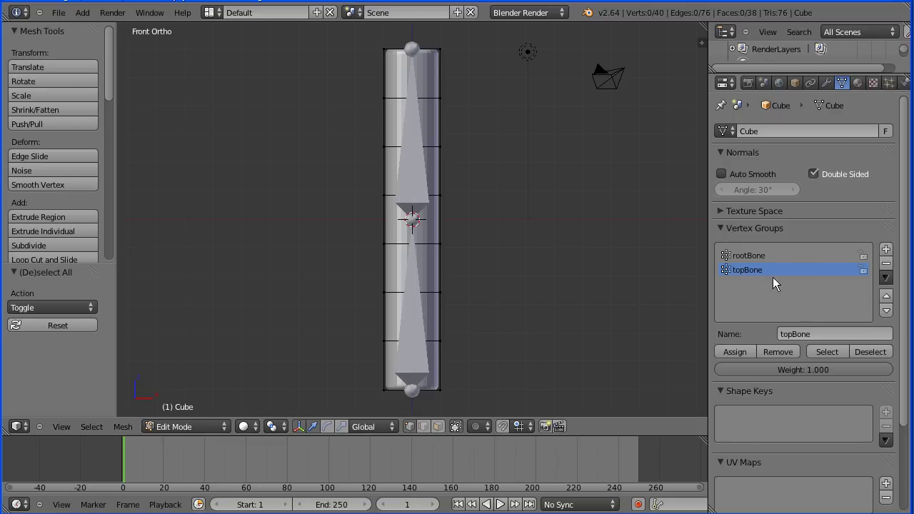
Select the topBone group's vertices, then deselect and select the rootBone group's vertices
{"action": "left_click", "coordinate": [830, 352]}
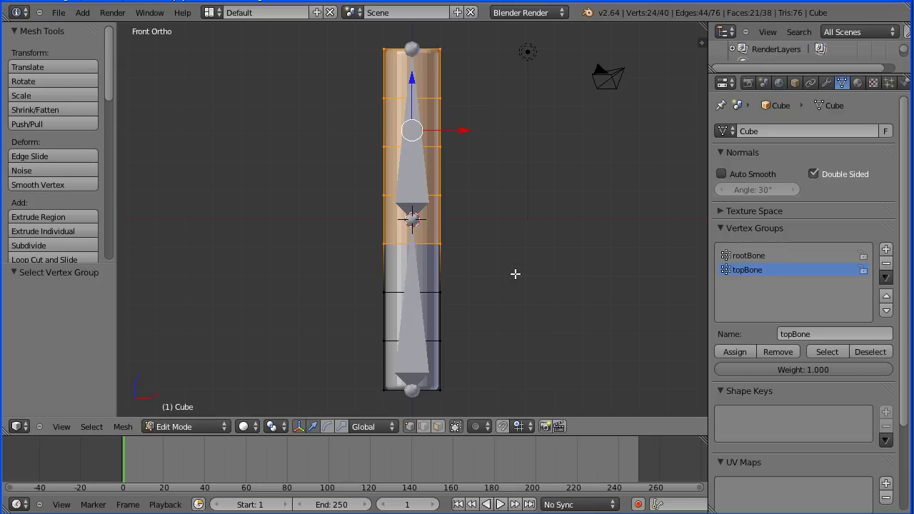
{"action": "key", "text": "a"}
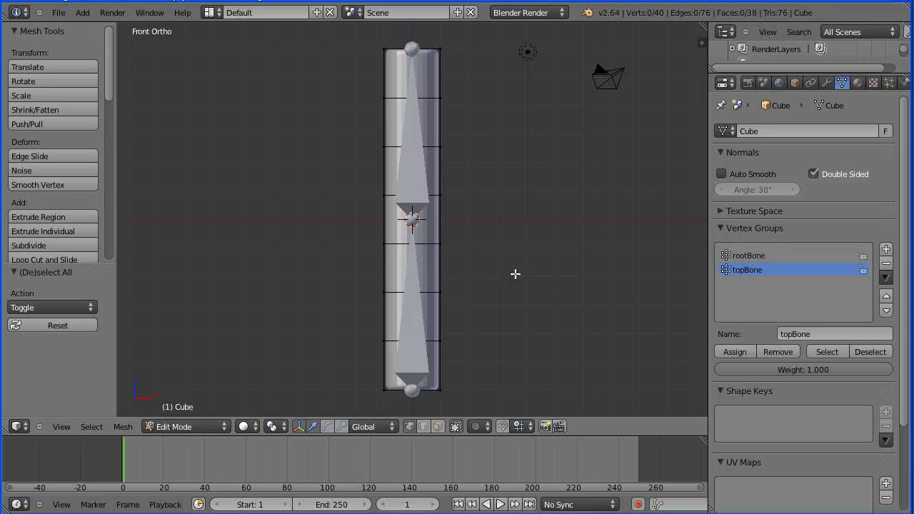
{"action": "left_click", "coordinate": [749, 255]}
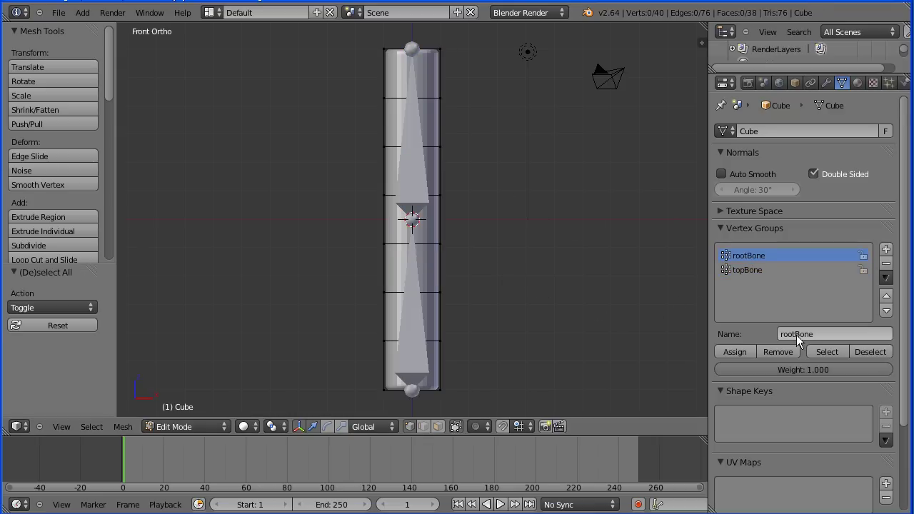
{"action": "left_click", "coordinate": [827, 351]}
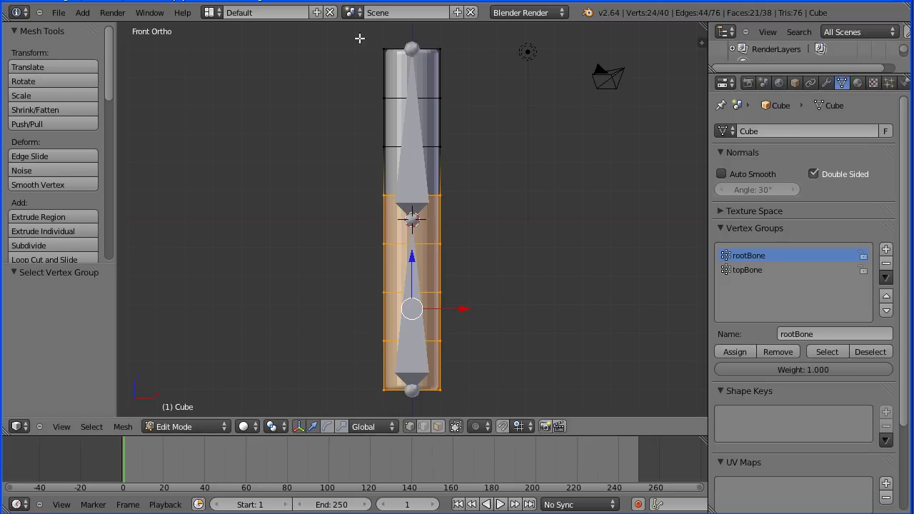
Return the tube to Object Mode and select the top bone for posing
{"action": "key", "text": "Tab"}
{"action": "key", "text": "Tab"}
{"action": "left_click", "coordinate": [183, 426]}
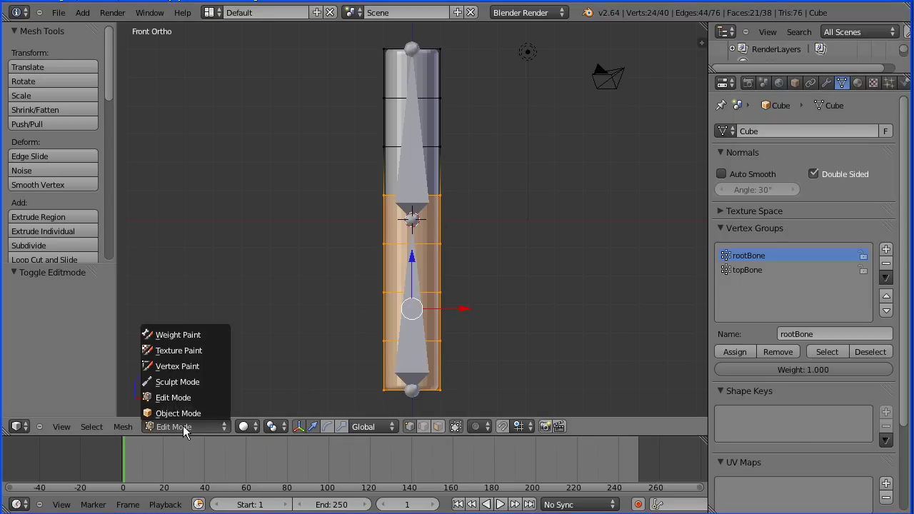
{"action": "left_click", "coordinate": [201, 412]}
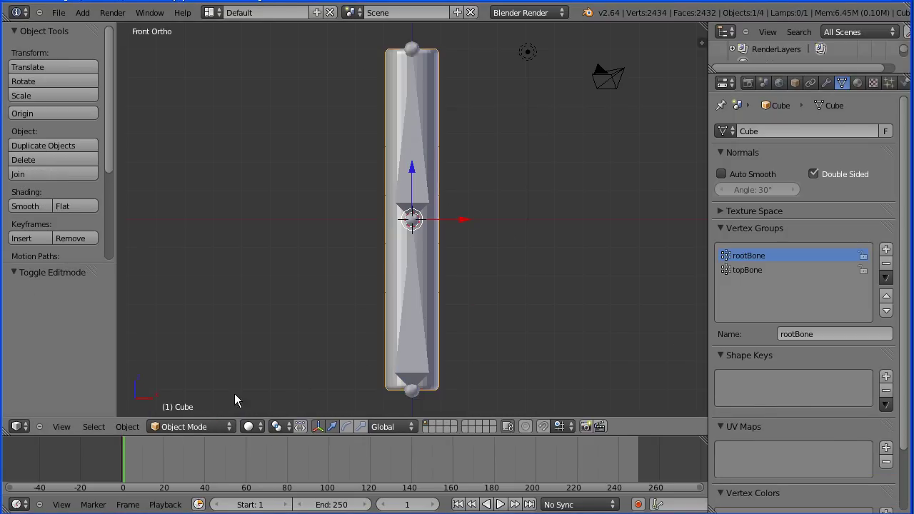
{"action": "right_click", "coordinate": [416, 132]}
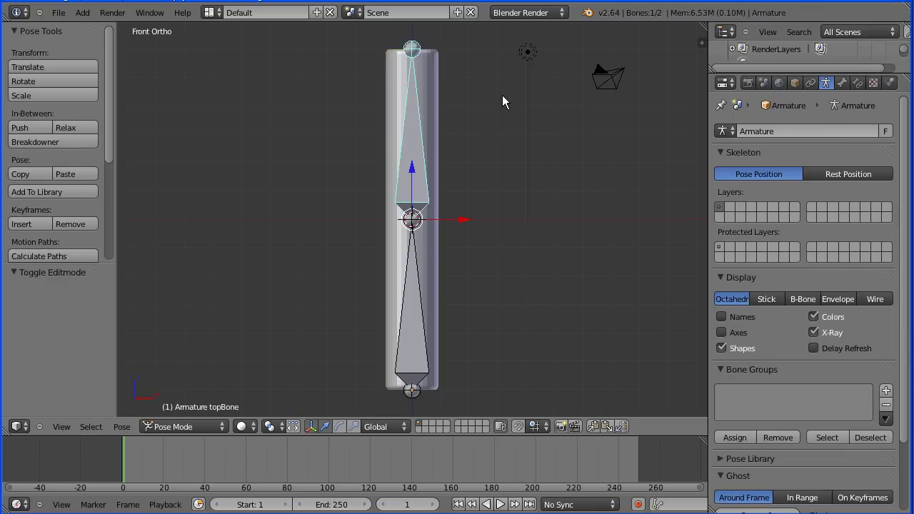
Rotate the top bone about 45° to bend the tube right, then view its widened modifier stack
{"action": "key", "text": "r"}
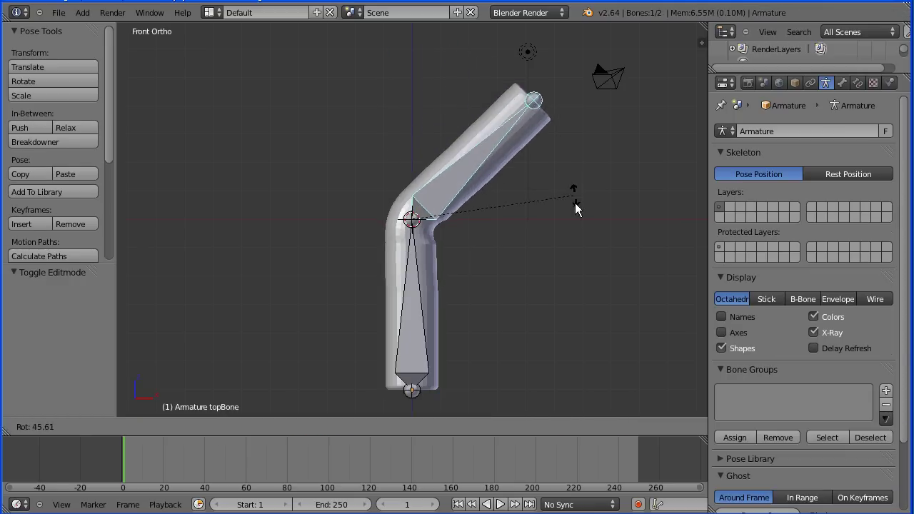
{"action": "left_click", "coordinate": [577, 223]}
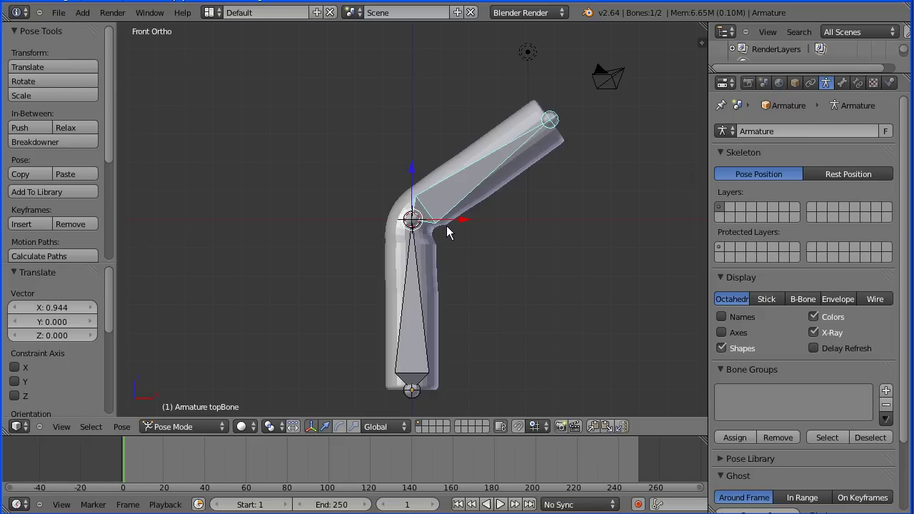
{"action": "right_click", "coordinate": [563, 140]}
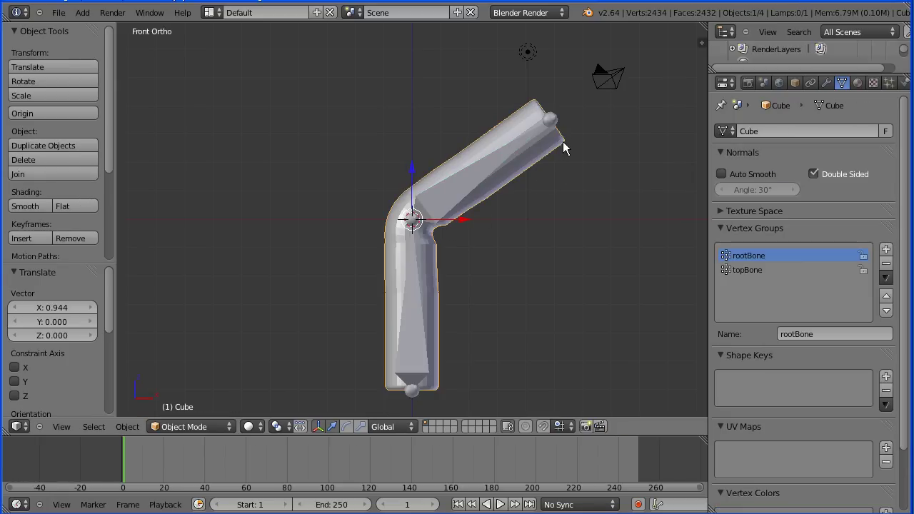
{"action": "left_click", "coordinate": [824, 83]}
{"action": "left_click_drag", "start_coordinate": [708, 277], "coordinate": [657, 277]}
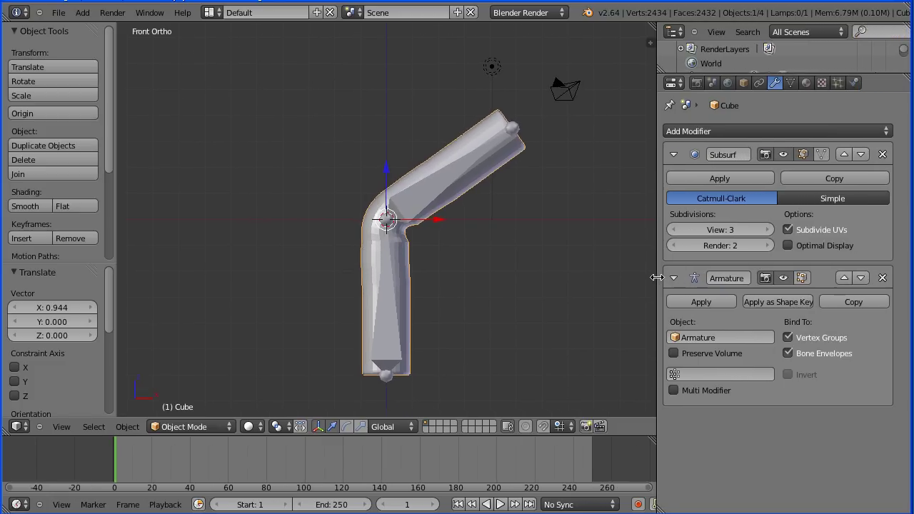
Move the Armature modifier above Subsurf, enable Preserve Volume, and turn off Bone Envelopes
{"action": "left_click", "coordinate": [843, 277]}
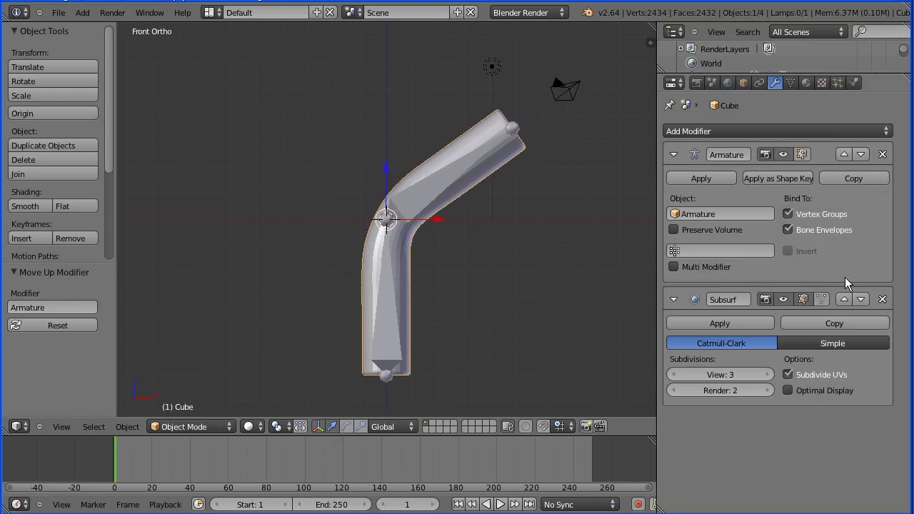
{"action": "left_click", "coordinate": [673, 230]}
{"action": "left_click", "coordinate": [673, 230]}
{"action": "left_click", "coordinate": [673, 230]}
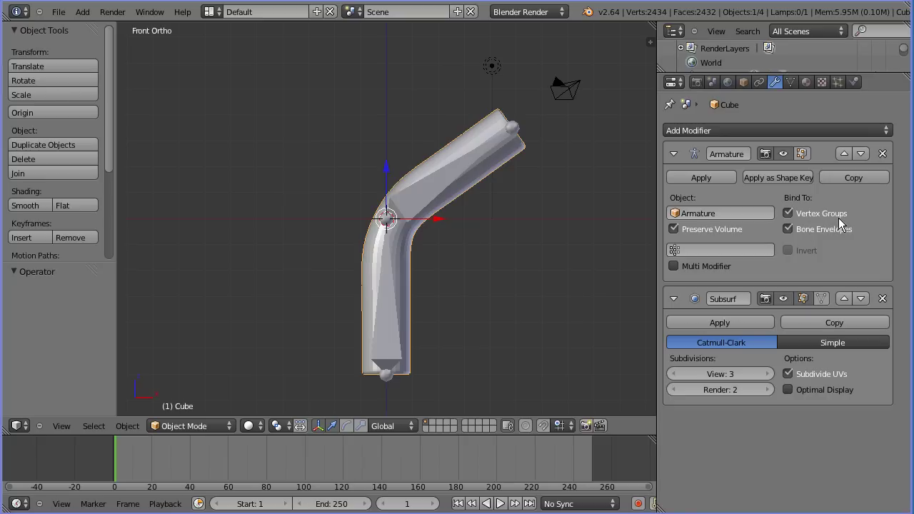
{"action": "left_click", "coordinate": [786, 229]}
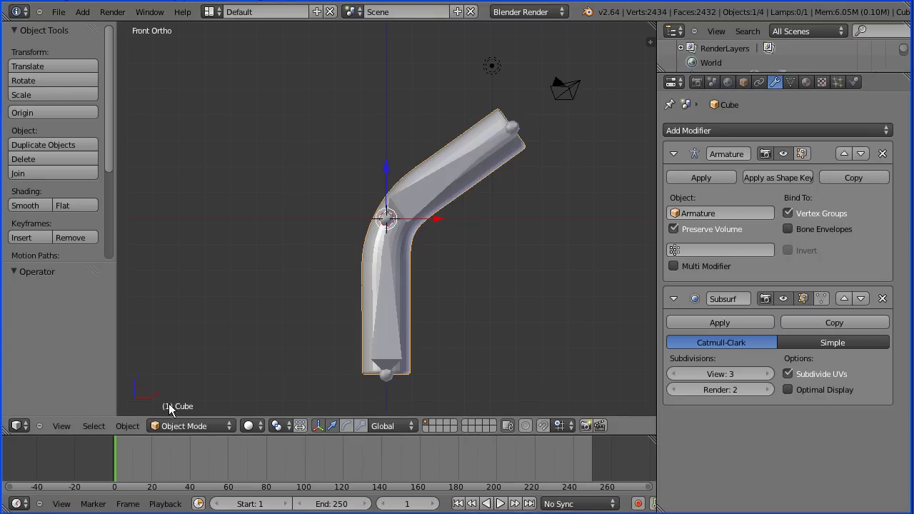
{"action": "left_click", "coordinate": [183, 425]}
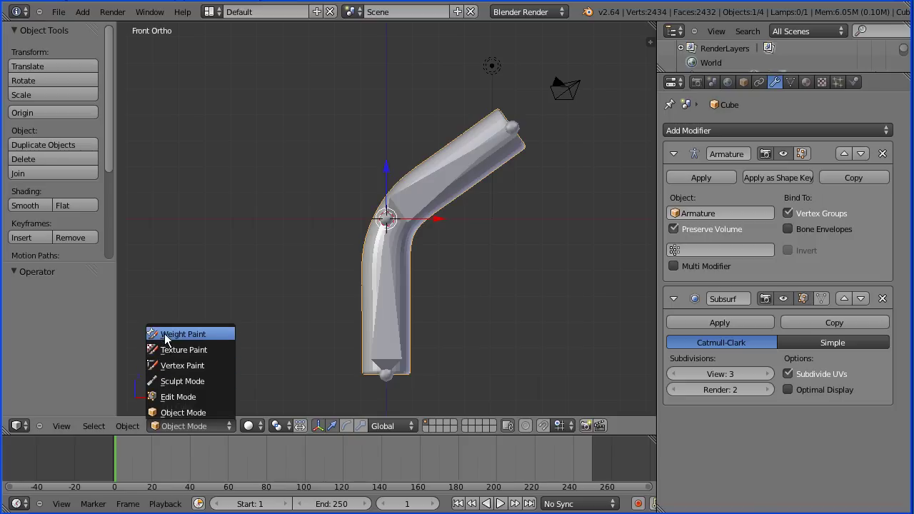
Switch to Weight Paint mode and paint the tube at full 1.0 weight for the top bone
{"action": "left_click", "coordinate": [226, 336]}
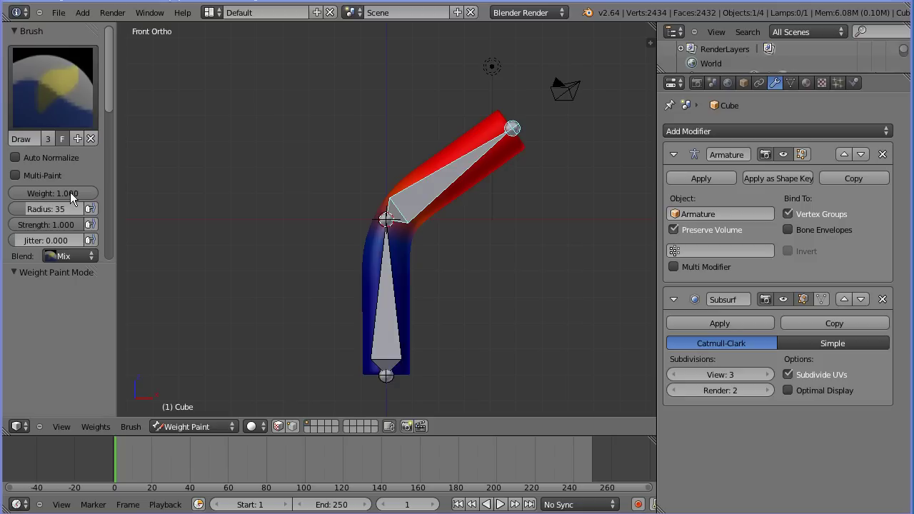
{"action": "mouse_move", "coordinate": [385, 220]}
{"action": "left_mouse_down"}
{"action": "mouse_move", "coordinate": [419, 242]}
{"action": "mouse_move", "coordinate": [362, 227]}
{"action": "mouse_move", "coordinate": [402, 254]}
{"action": "mouse_move", "coordinate": [349, 253]}
{"action": "mouse_move", "coordinate": [416, 282]}
{"action": "left_mouse_up"}
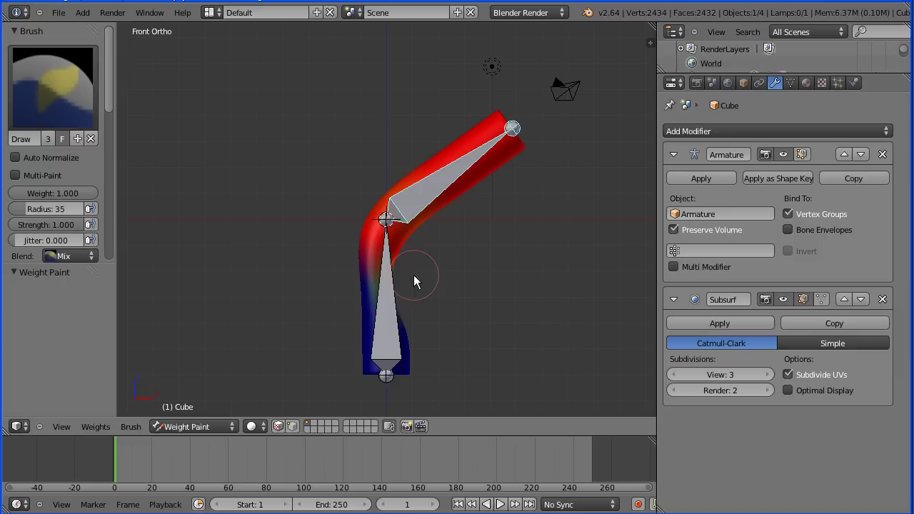
{"action": "mouse_move", "coordinate": [367, 264]}
{"action": "left_mouse_down"}
{"action": "mouse_move", "coordinate": [396, 274]}
{"action": "mouse_move", "coordinate": [344, 291]}
{"action": "mouse_move", "coordinate": [404, 326]}
{"action": "mouse_move", "coordinate": [336, 347]}
{"action": "mouse_move", "coordinate": [407, 369]}
{"action": "mouse_move", "coordinate": [317, 363]}
{"action": "mouse_move", "coordinate": [358, 369]}
{"action": "mouse_move", "coordinate": [332, 363]}
{"action": "mouse_move", "coordinate": [327, 351]}
{"action": "mouse_move", "coordinate": [344, 318]}
{"action": "mouse_move", "coordinate": [343, 267]}
{"action": "mouse_move", "coordinate": [321, 344]}
{"action": "mouse_move", "coordinate": [292, 351]}
{"action": "mouse_move", "coordinate": [334, 364]}
{"action": "mouse_move", "coordinate": [343, 311]}
{"action": "left_mouse_up"}
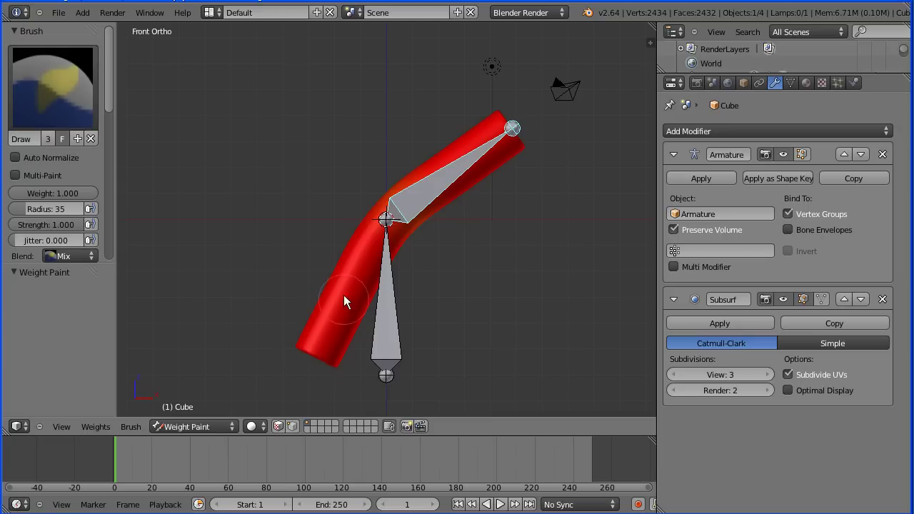
{"action": "mouse_move", "coordinate": [360, 262]}
{"action": "left_mouse_down"}
{"action": "mouse_move", "coordinate": [420, 204]}
{"action": "mouse_move", "coordinate": [403, 221]}
{"action": "mouse_move", "coordinate": [387, 281]}
{"action": "mouse_move", "coordinate": [345, 333]}
{"action": "mouse_move", "coordinate": [280, 224]}
{"action": "left_mouse_up"}
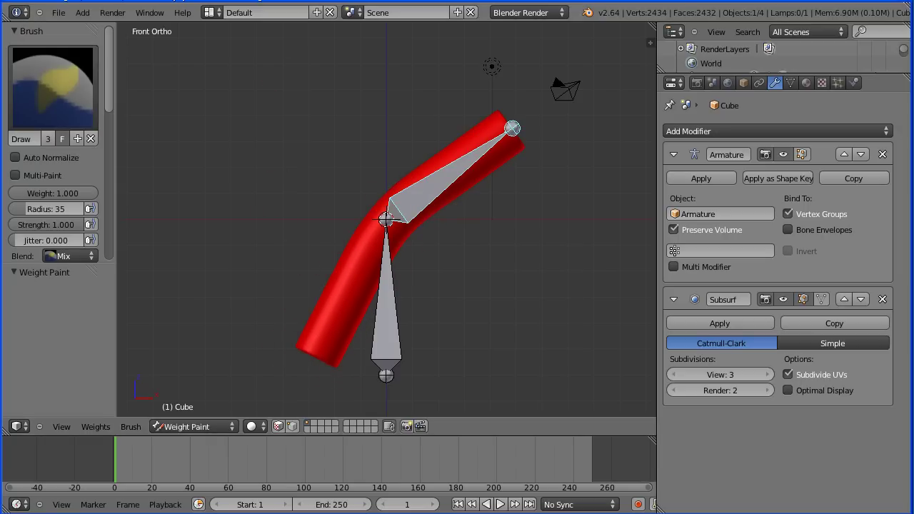
{"action": "left_click", "coordinate": [68, 192]}
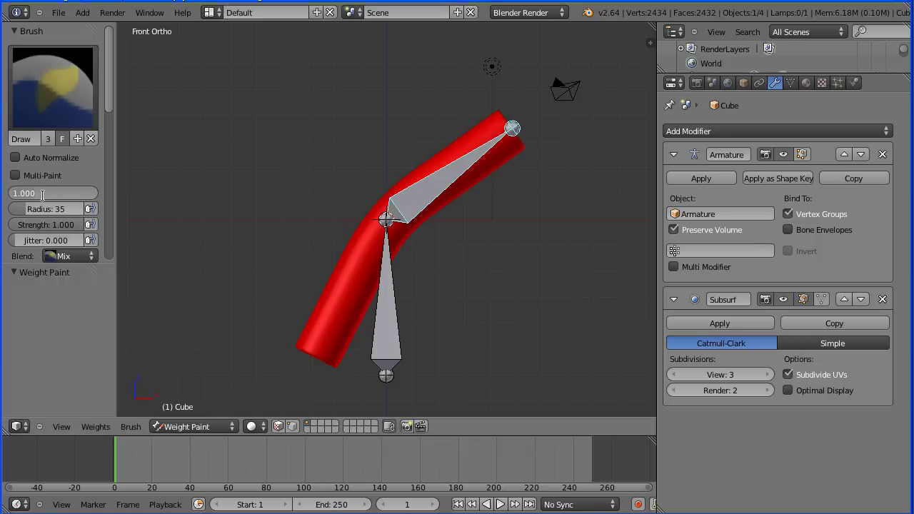
Set brush weight to 0.5 and paint the tube green from its lower end up to the bend
{"action": "type", "text": "0.5"}
{"action": "key", "text": "Return"}
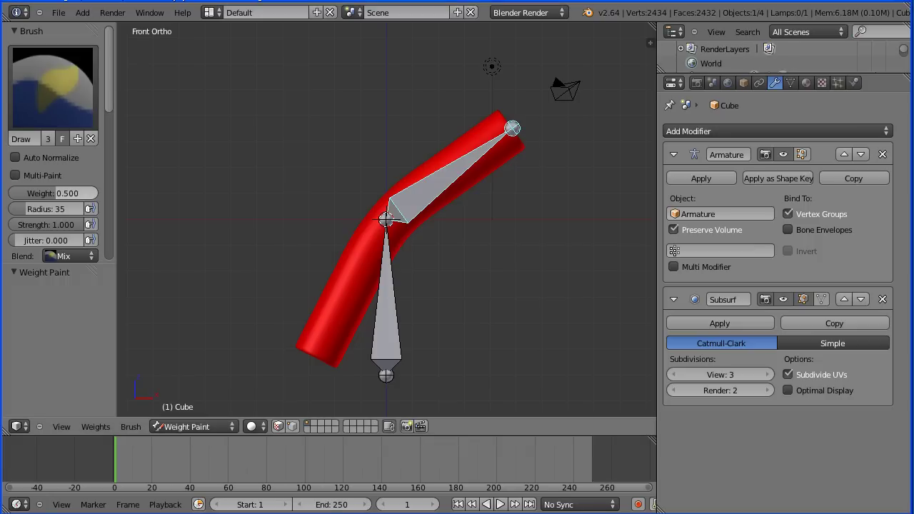
{"action": "mouse_move", "coordinate": [314, 354]}
{"action": "left_mouse_down"}
{"action": "mouse_move", "coordinate": [367, 379]}
{"action": "mouse_move", "coordinate": [352, 359]}
{"action": "mouse_move", "coordinate": [310, 344]}
{"action": "mouse_move", "coordinate": [390, 338]}
{"action": "mouse_move", "coordinate": [294, 312]}
{"action": "mouse_move", "coordinate": [381, 318]}
{"action": "left_mouse_up"}
{"action": "mouse_move", "coordinate": [293, 285]}
{"action": "left_mouse_down"}
{"action": "mouse_move", "coordinate": [385, 298]}
{"action": "mouse_move", "coordinate": [311, 261]}
{"action": "mouse_move", "coordinate": [392, 277]}
{"action": "mouse_move", "coordinate": [339, 241]}
{"action": "mouse_move", "coordinate": [425, 247]}
{"action": "mouse_move", "coordinate": [392, 230]}
{"action": "mouse_move", "coordinate": [390, 180]}
{"action": "mouse_move", "coordinate": [423, 214]}
{"action": "mouse_move", "coordinate": [416, 179]}
{"action": "mouse_move", "coordinate": [446, 193]}
{"action": "mouse_move", "coordinate": [436, 132]}
{"action": "mouse_move", "coordinate": [491, 193]}
{"action": "mouse_move", "coordinate": [468, 149]}
{"action": "mouse_move", "coordinate": [493, 165]}
{"action": "mouse_move", "coordinate": [492, 105]}
{"action": "mouse_move", "coordinate": [530, 138]}
{"action": "mouse_move", "coordinate": [498, 156]}
{"action": "left_mouse_up"}
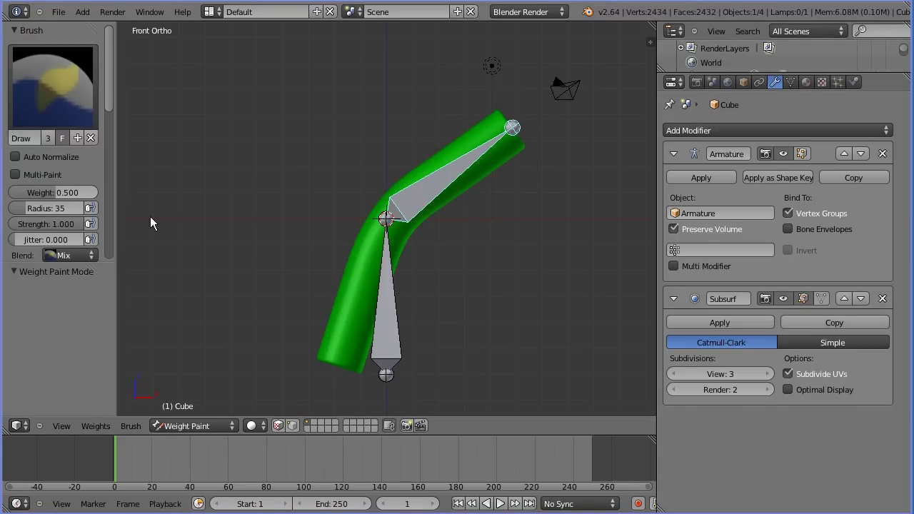
Lower the brush weight to 0
{"action": "left_click", "coordinate": [52, 191]}
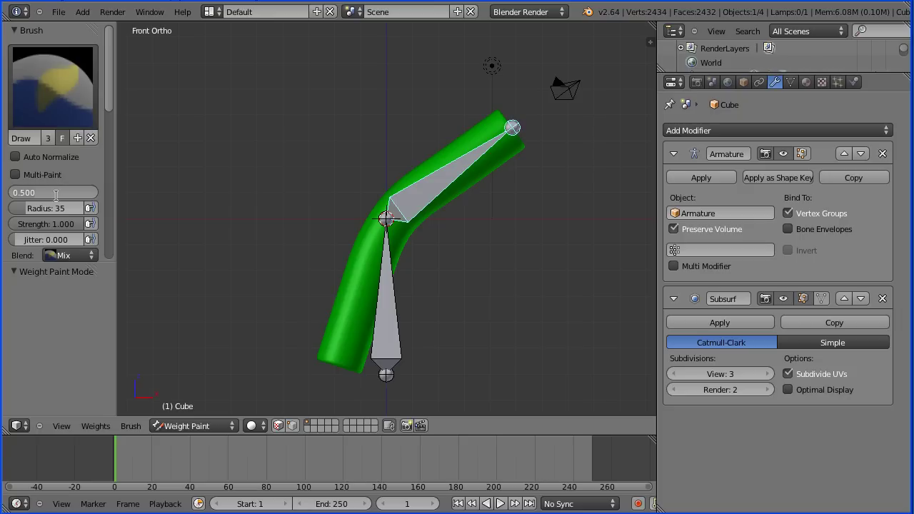
{"action": "type", "text": "0"}
{"action": "key", "text": "Return"}
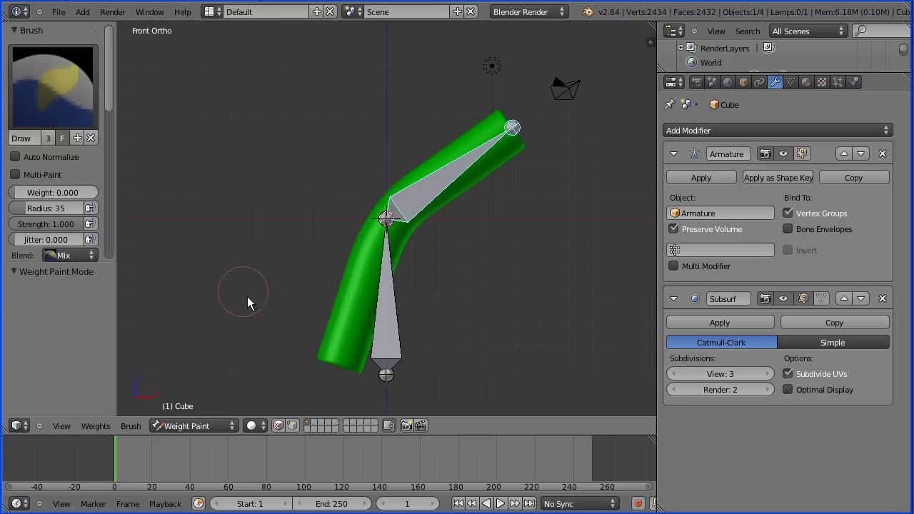
Paint the lower and upper tube blue at zero weight so it stands straight
{"action": "mouse_move", "coordinate": [299, 354]}
{"action": "left_mouse_down"}
{"action": "mouse_move", "coordinate": [402, 377]}
{"action": "mouse_move", "coordinate": [413, 372]}
{"action": "mouse_move", "coordinate": [325, 353]}
{"action": "mouse_move", "coordinate": [432, 352]}
{"action": "mouse_move", "coordinate": [368, 348]}
{"action": "mouse_move", "coordinate": [349, 330]}
{"action": "mouse_move", "coordinate": [409, 334]}
{"action": "mouse_move", "coordinate": [358, 266]}
{"action": "mouse_move", "coordinate": [379, 278]}
{"action": "mouse_move", "coordinate": [393, 271]}
{"action": "mouse_move", "coordinate": [396, 227]}
{"action": "mouse_move", "coordinate": [397, 271]}
{"action": "mouse_move", "coordinate": [368, 255]}
{"action": "mouse_move", "coordinate": [375, 238]}
{"action": "mouse_move", "coordinate": [392, 221]}
{"action": "mouse_move", "coordinate": [405, 243]}
{"action": "mouse_move", "coordinate": [443, 197]}
{"action": "mouse_move", "coordinate": [436, 185]}
{"action": "mouse_move", "coordinate": [409, 187]}
{"action": "mouse_move", "coordinate": [452, 183]}
{"action": "mouse_move", "coordinate": [451, 173]}
{"action": "mouse_move", "coordinate": [457, 187]}
{"action": "mouse_move", "coordinate": [444, 168]}
{"action": "mouse_move", "coordinate": [450, 135]}
{"action": "mouse_move", "coordinate": [380, 175]}
{"action": "mouse_move", "coordinate": [436, 139]}
{"action": "mouse_move", "coordinate": [466, 147]}
{"action": "mouse_move", "coordinate": [434, 161]}
{"action": "mouse_move", "coordinate": [535, 150]}
{"action": "mouse_move", "coordinate": [467, 130]}
{"action": "mouse_move", "coordinate": [450, 179]}
{"action": "left_mouse_up"}
{"action": "mouse_move", "coordinate": [454, 138]}
{"action": "left_mouse_down"}
{"action": "mouse_move", "coordinate": [453, 147]}
{"action": "mouse_move", "coordinate": [433, 145]}
{"action": "mouse_move", "coordinate": [402, 104]}
{"action": "mouse_move", "coordinate": [481, 93]}
{"action": "mouse_move", "coordinate": [387, 106]}
{"action": "mouse_move", "coordinate": [347, 181]}
{"action": "mouse_move", "coordinate": [376, 208]}
{"action": "mouse_move", "coordinate": [383, 204]}
{"action": "mouse_move", "coordinate": [365, 371]}
{"action": "mouse_move", "coordinate": [399, 352]}
{"action": "left_mouse_up"}
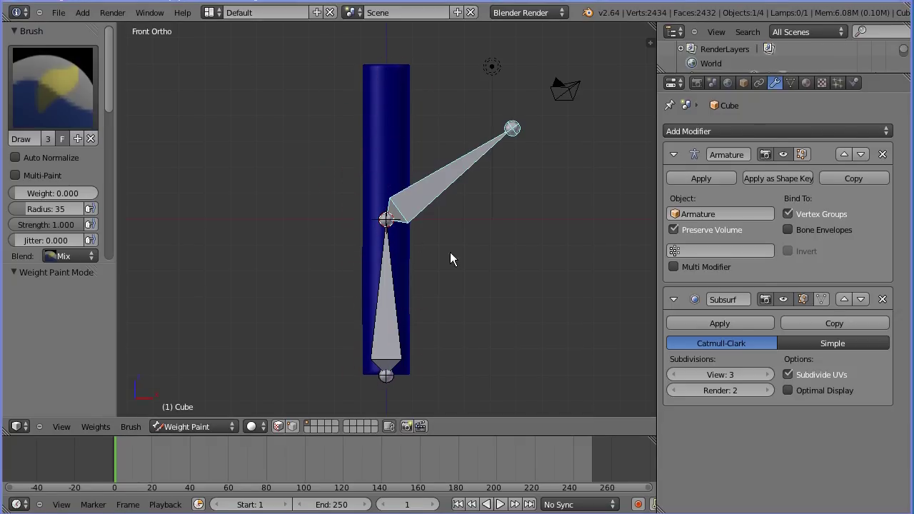
Reopen pipe2Tut18.blend from the recent files list
{"action": "left_click", "coordinate": [60, 12]}
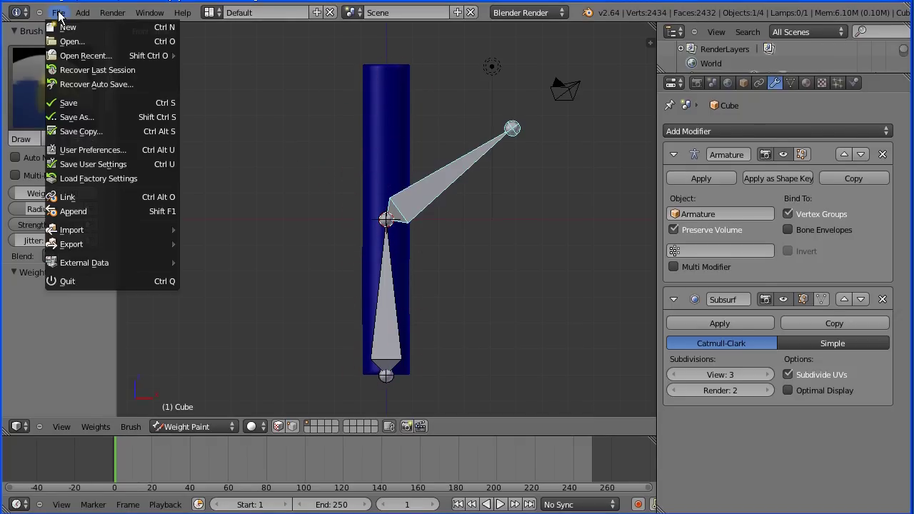
{"action": "mouse_move", "coordinate": [81, 55]}
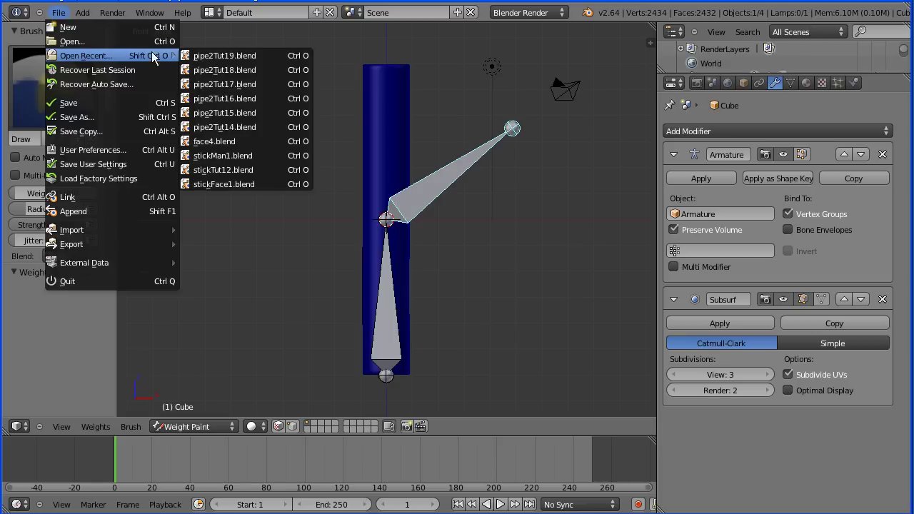
{"action": "left_click", "coordinate": [242, 71]}
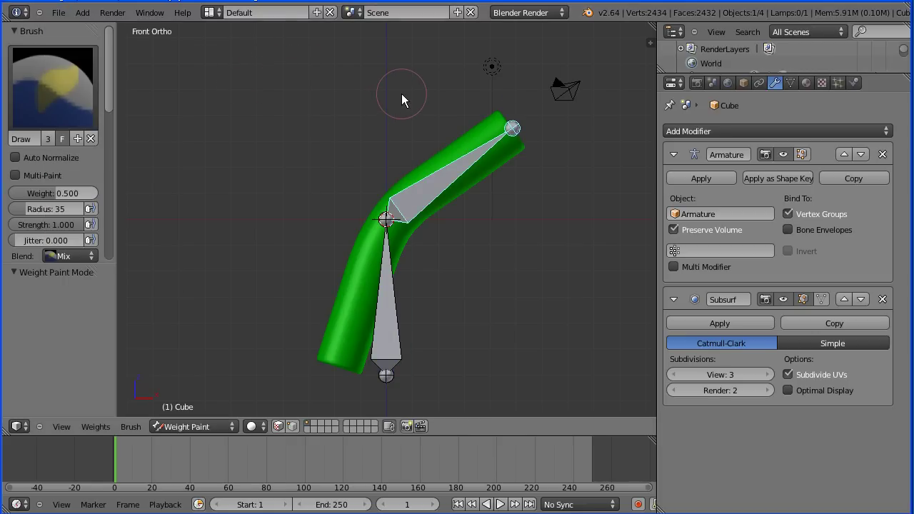